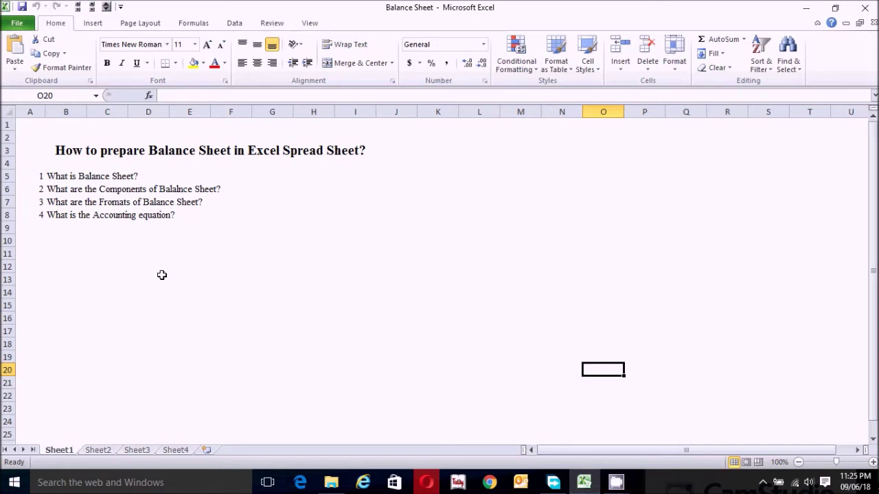
Switch to the Sheet2 trial balance and locate the account rows.
click(97, 451)
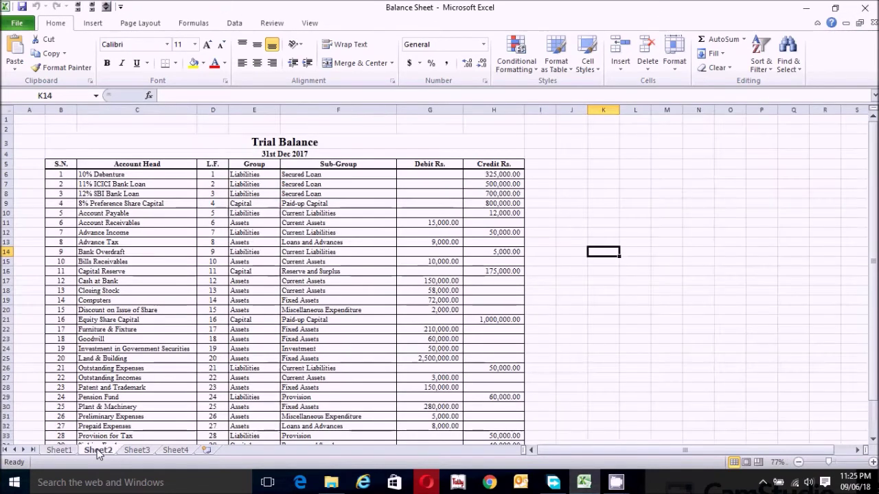
click(252, 377)
click(573, 329)
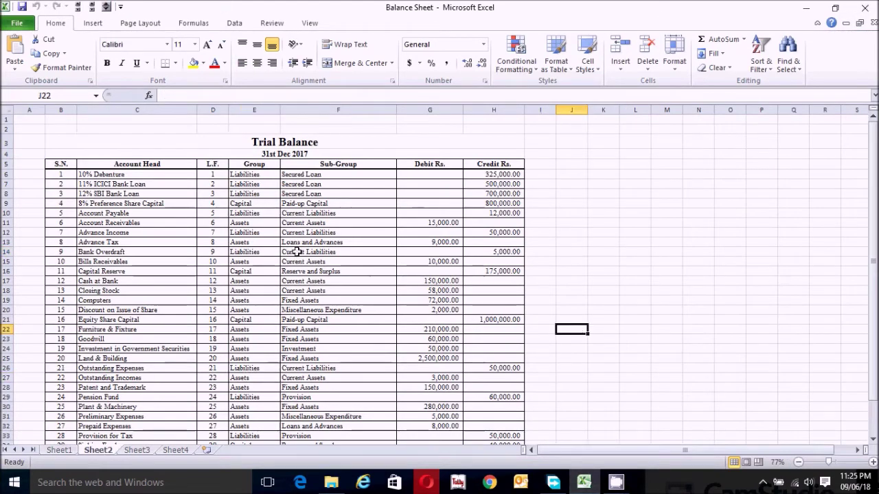
mouse_move(874, 196)
mouse_down()
mouse_move(874, 227)
mouse_move(874, 206)
mouse_up()
click(122, 244)
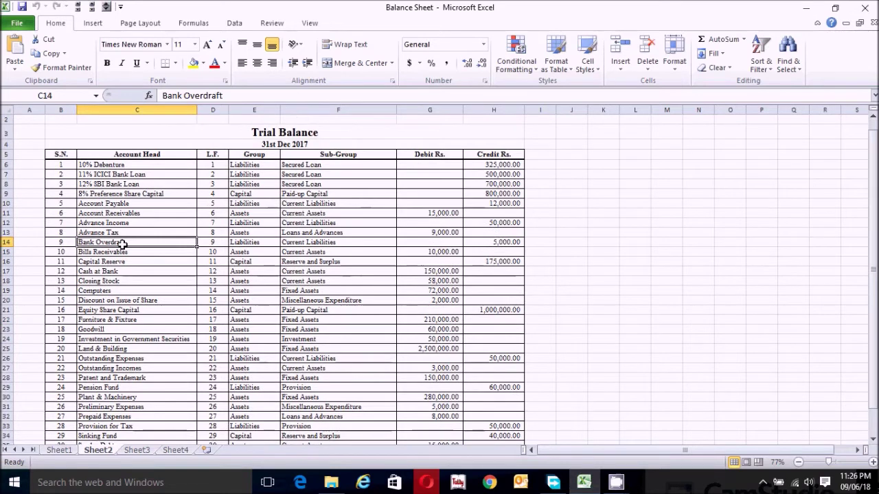
Select the trial balance table B5:H37 from the S.N. header, excluding the Total row.
click(60, 156)
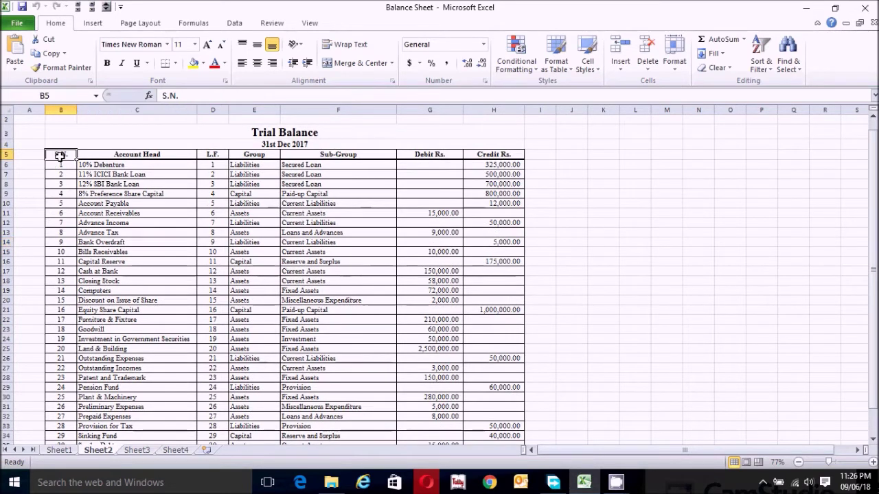
key(shift+Down)
key(shift+Right)
key(shift+Right)
key(shift+Right)
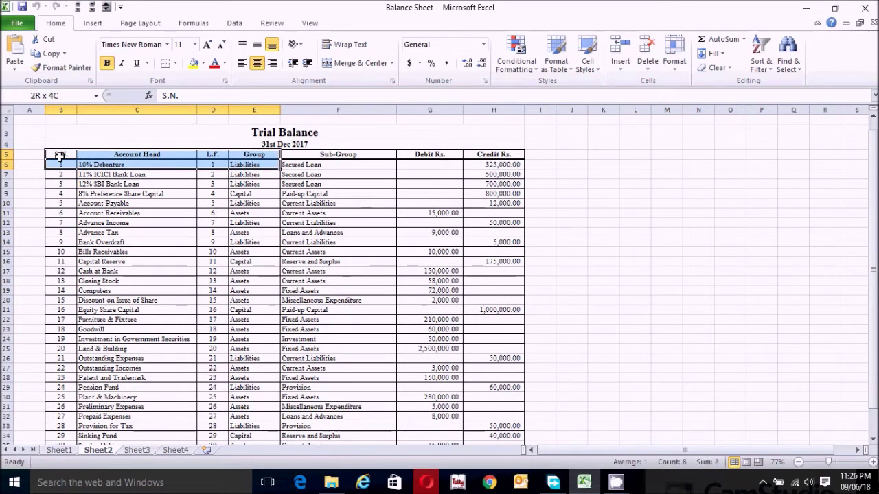
key(shift+Right)
key(shift+Right)
key(shift+Right)
key(shift+Down)
key(shift+Down)
key(shift+Down)
key(shift+Down)
key(shift+Down)
key(shift+Down)
key(shift+Down)
key(shift+Down)
key(shift+Down)
key(shift+Down)
key(shift+Down)
key(shift+Down)
key(shift+Down)
key(shift+Down)
key(shift+Down)
key(shift+Down)
key(shift+Down)
key(shift+Down)
key(shift+Down)
key(shift+Down)
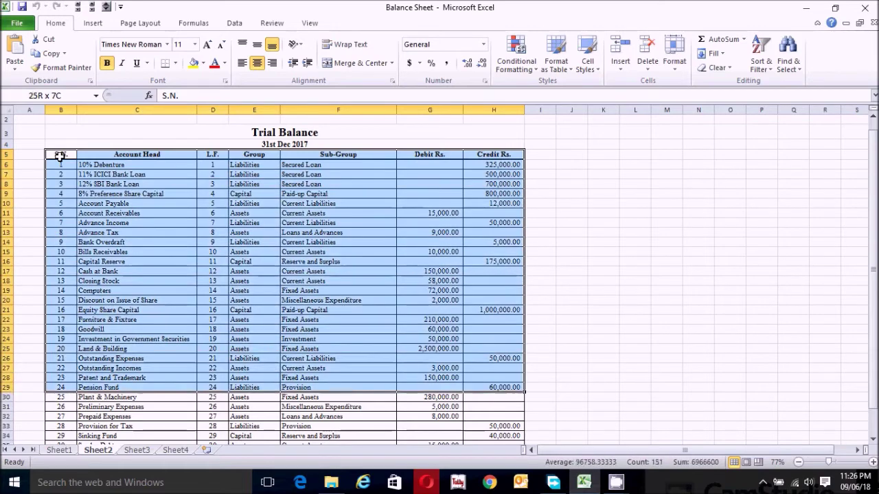
key(shift+Down)
key(shift+Down)
key(shift+Down)
key(shift+Down)
key(shift+Down)
key(shift+Down)
key(shift+Down)
key(shift+Down)
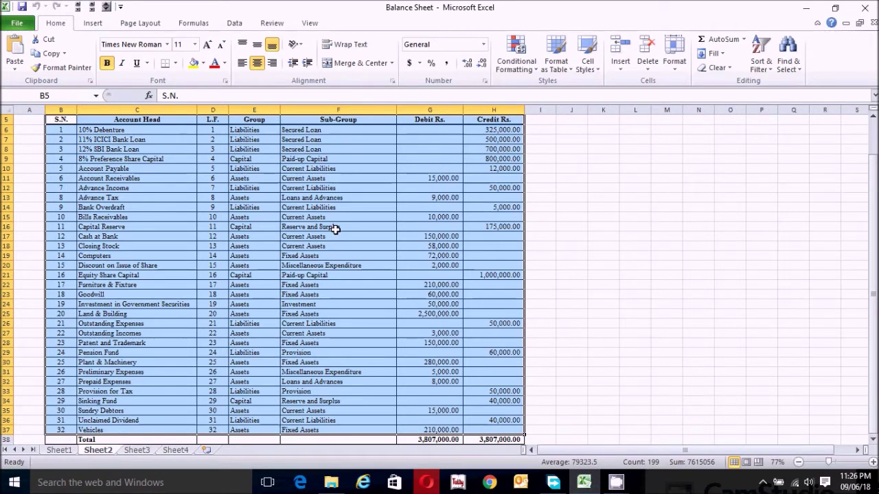
click(93, 24)
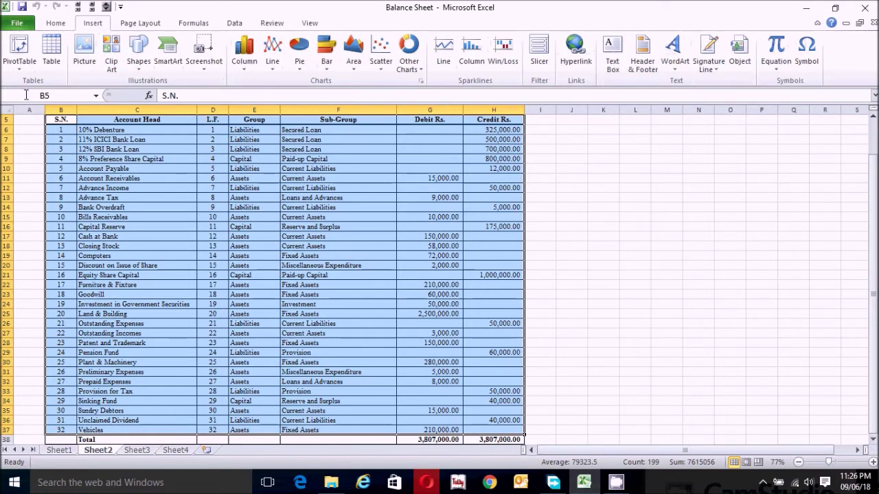
Insert a PivotTable from Sheet2!$B$5:$H$37 on a new worksheet.
click(20, 52)
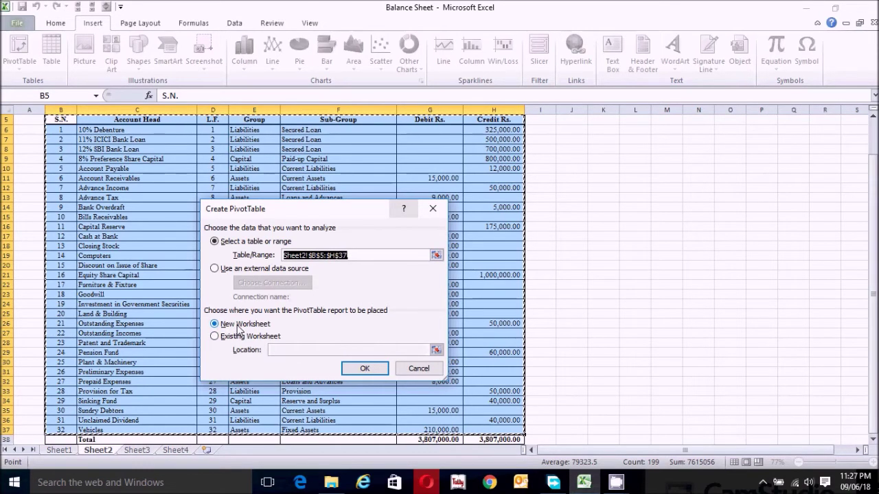
click(360, 371)
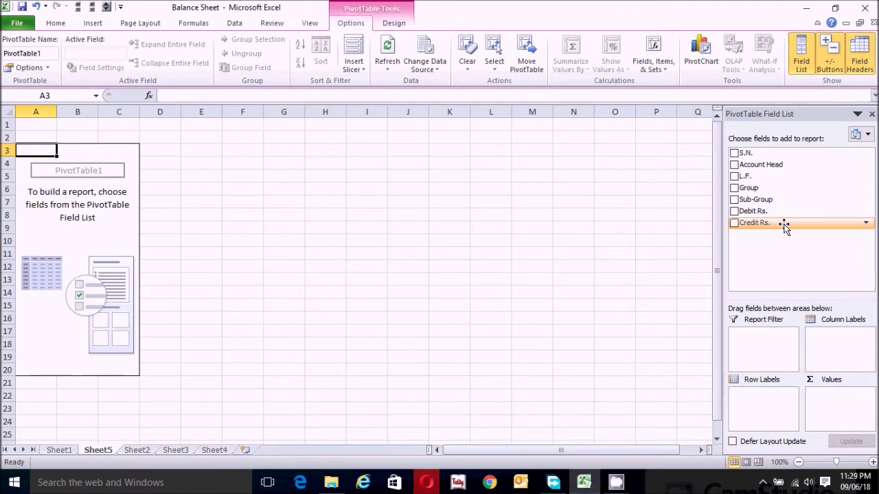
Add Group, Sub-Group, Account Head, Debit Rs. and Credit Rs. as PivotTable row fields.
click(735, 189)
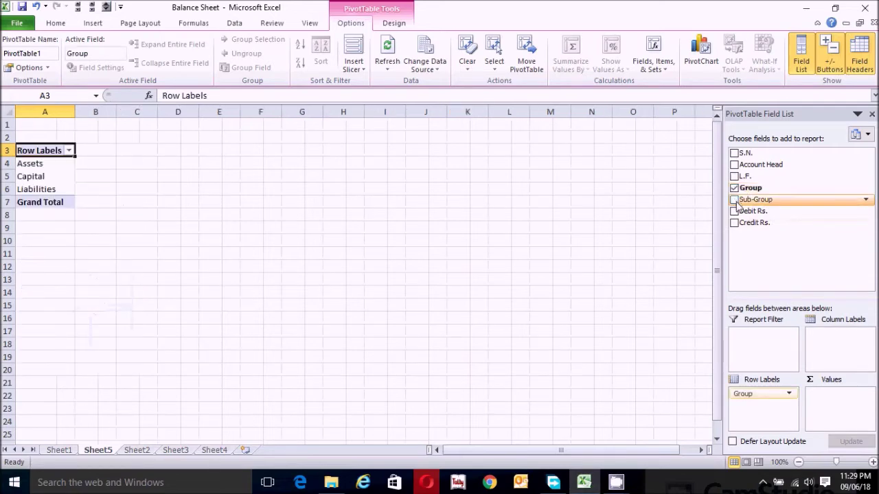
click(735, 200)
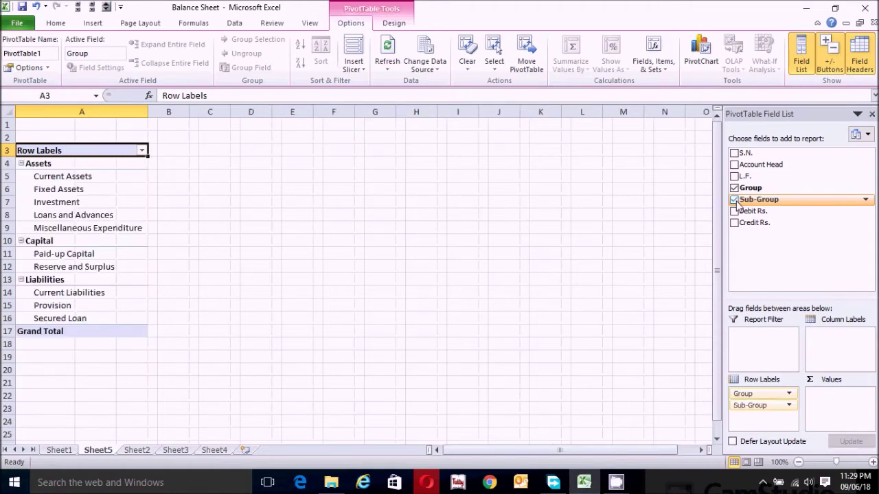
click(735, 164)
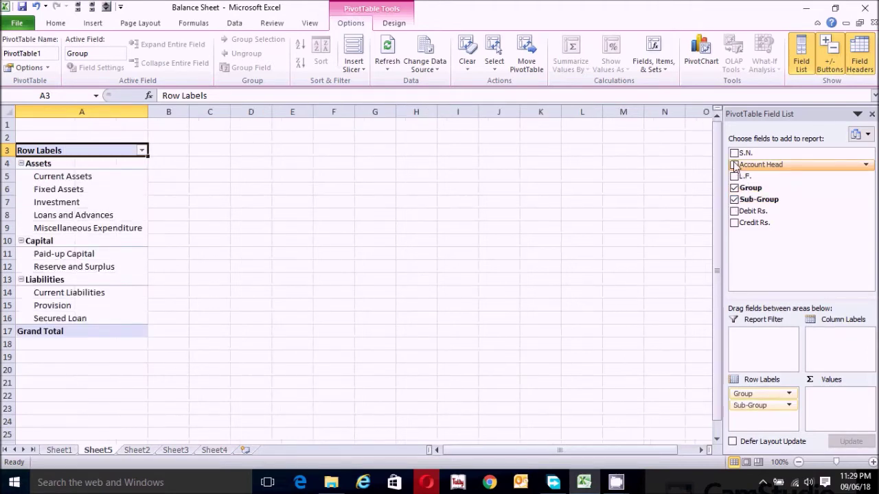
click(734, 211)
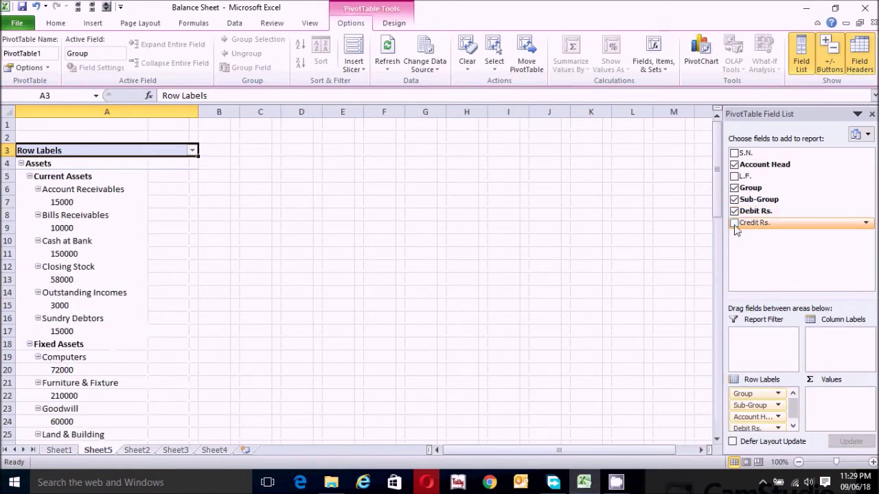
click(735, 223)
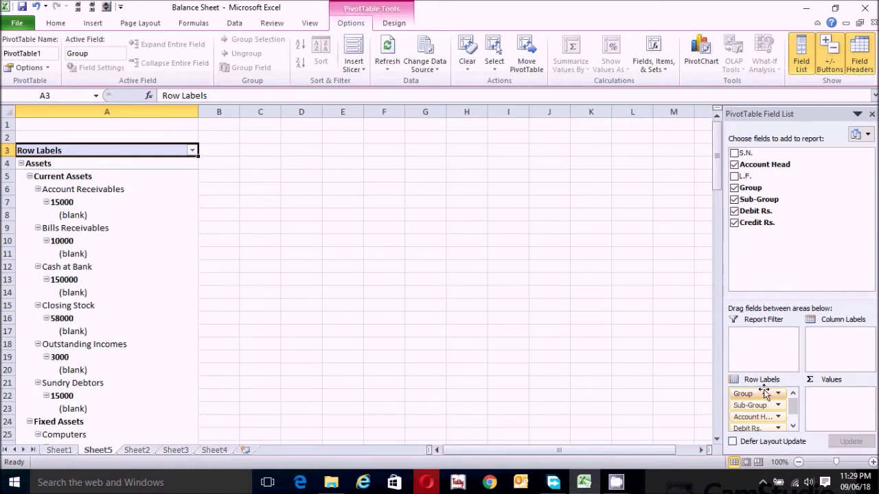
click(793, 427)
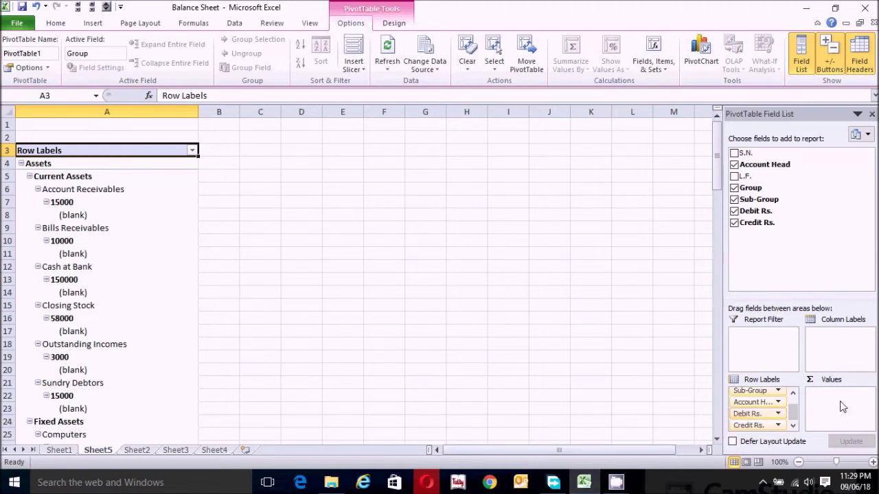
Move Debit Rs. and Credit Rs. into Values and summarize Debit Rs. as Sum.
drag(750, 418, 828, 406)
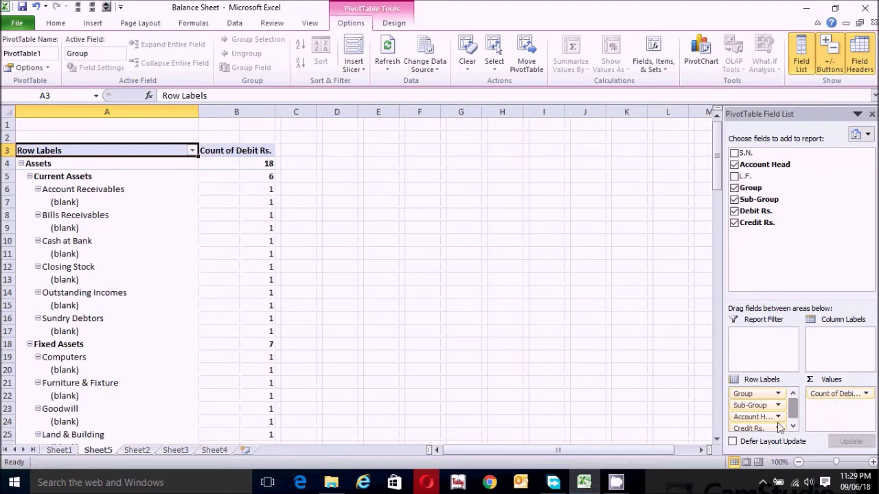
drag(750, 430, 839, 406)
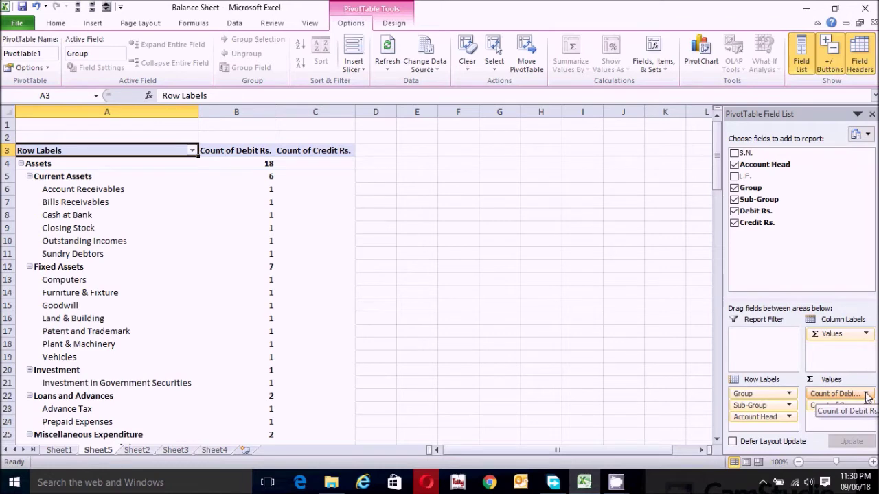
click(866, 394)
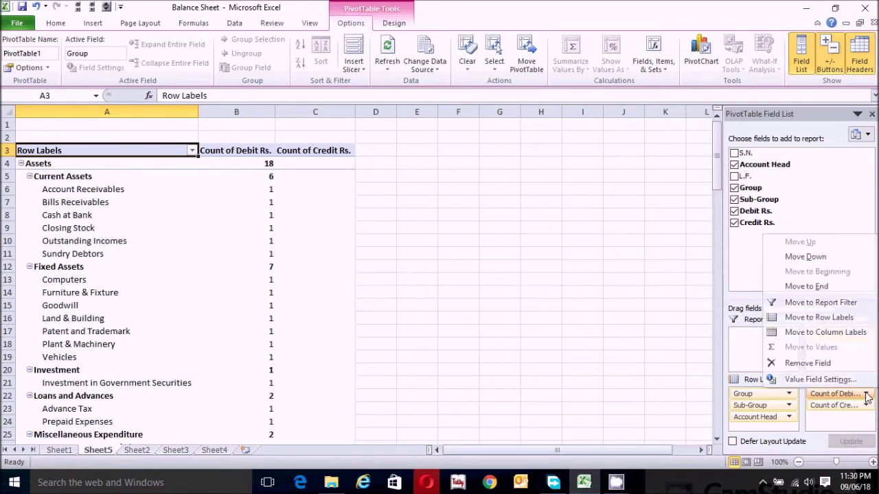
click(817, 382)
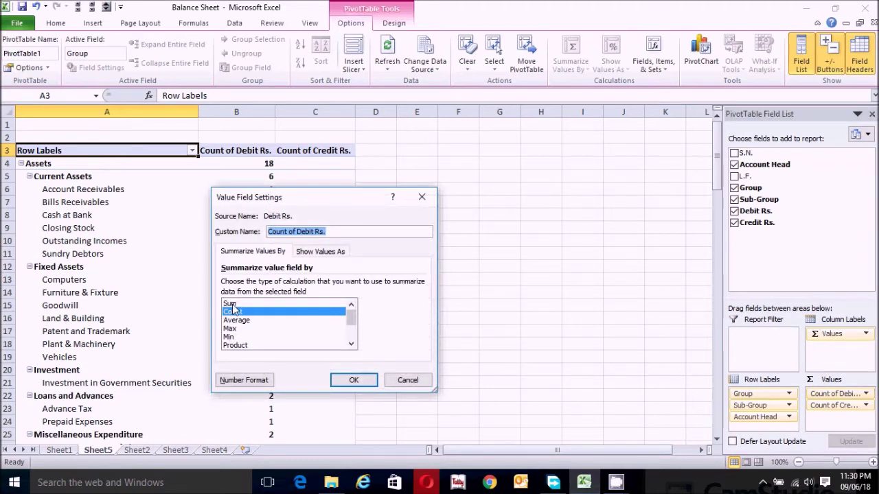
click(231, 303)
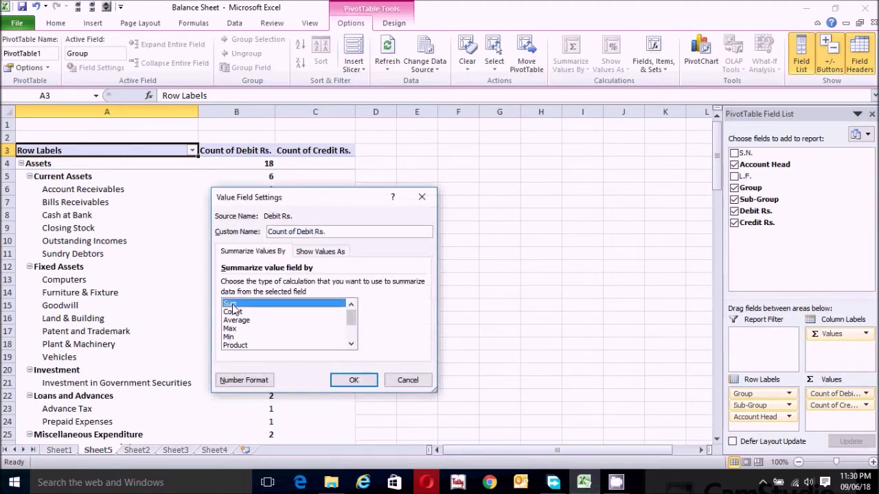
click(348, 383)
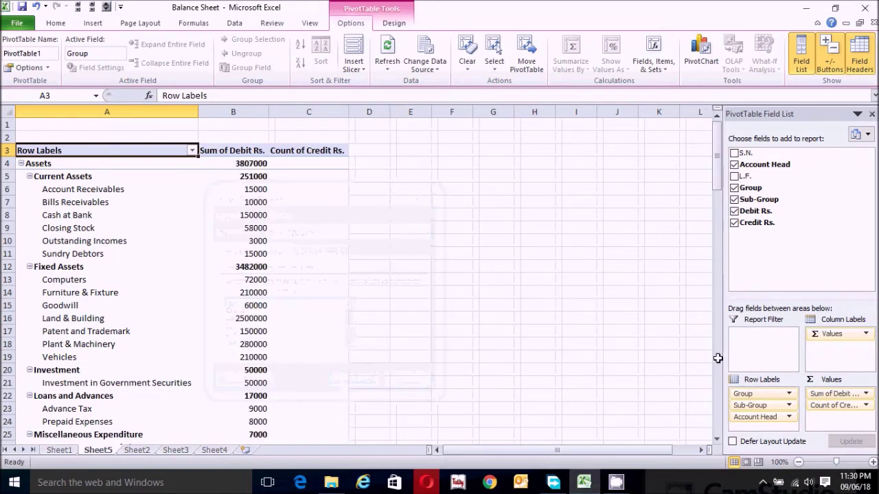
Change the Credit Rs. value field from Count to Sum.
click(866, 406)
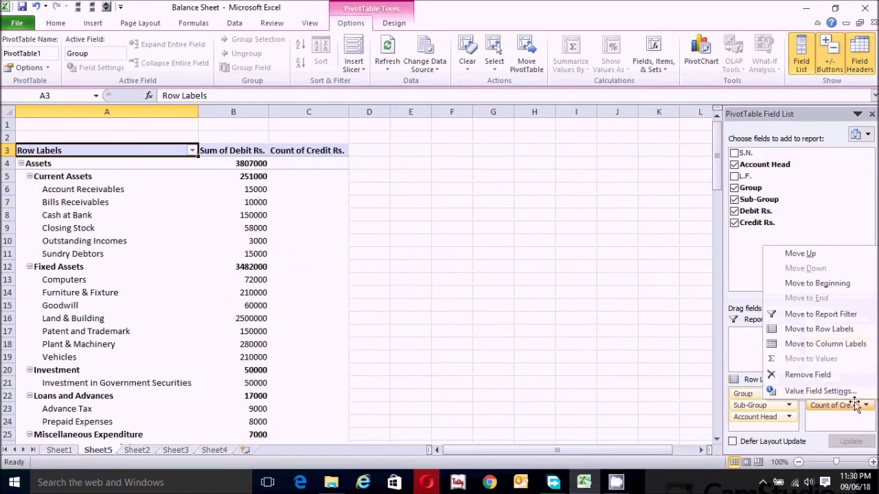
click(817, 391)
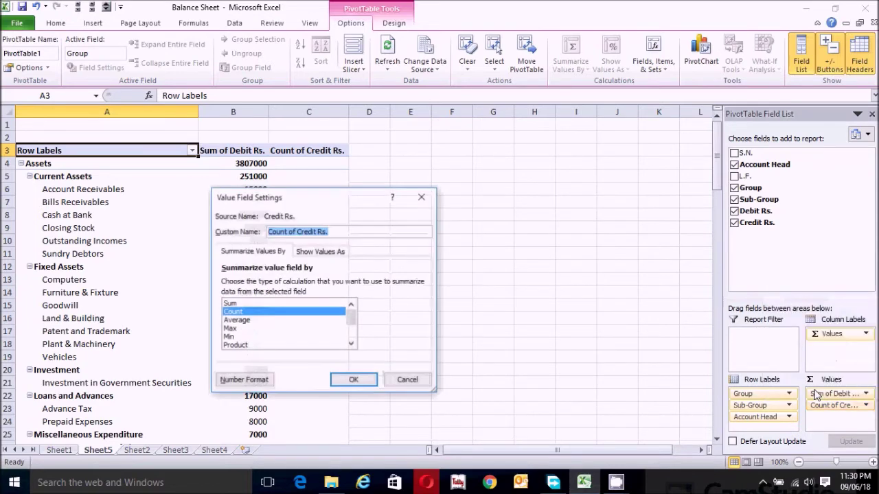
click(231, 304)
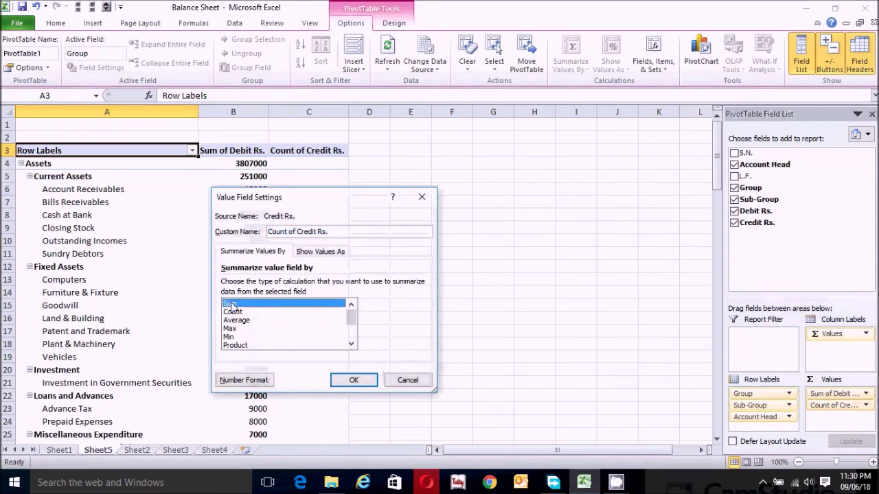
click(351, 381)
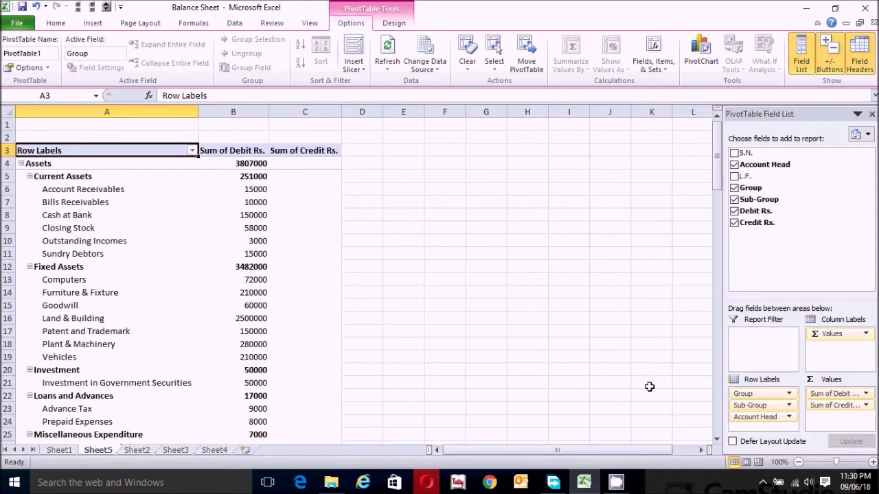
Rename the Row Labels heading in A3 to 'Particulars'.
double_click(76, 151)
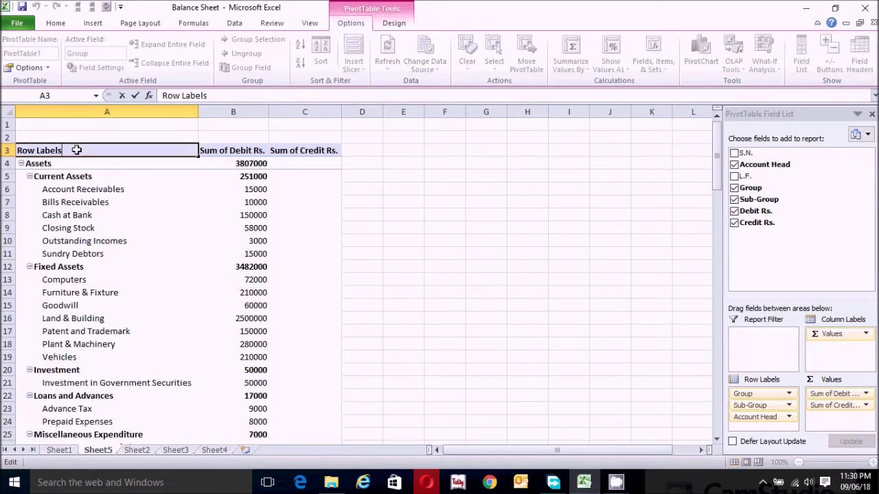
key(BackSpace)
key(BackSpace)
key(BackSpace)
key(BackSpace)
key(BackSpace)
key(BackSpace)
key(BackSpace)
key(BackSpace)
key(BackSpace)
key(BackSpace)
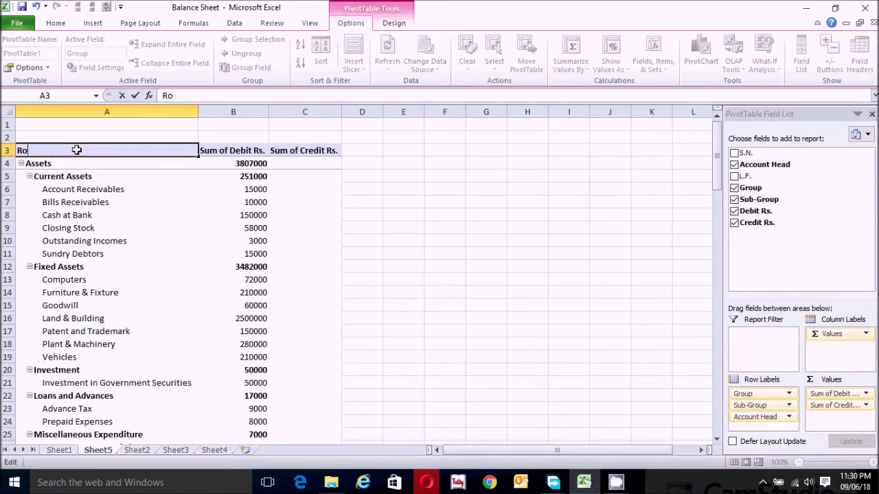
text(Particulars)
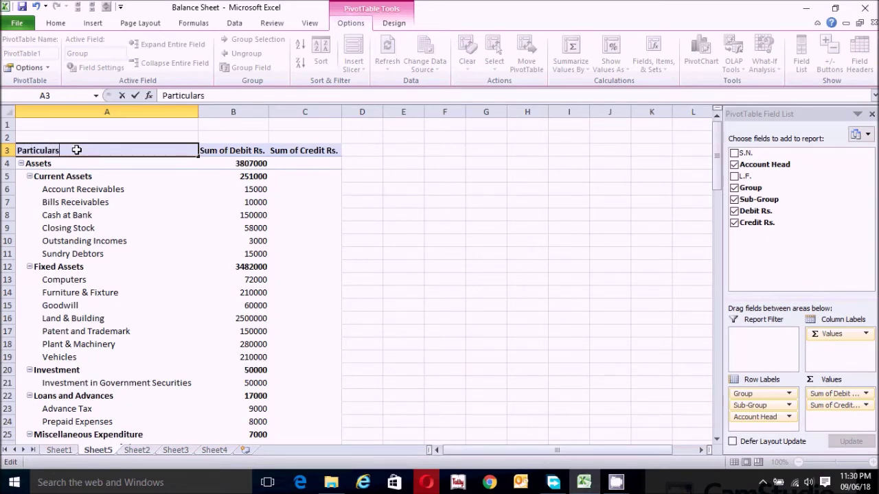
key(Return)
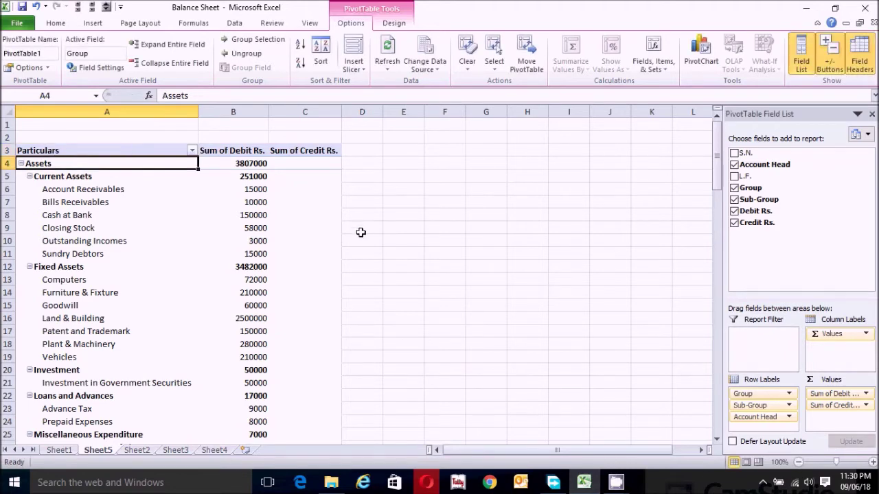
click(156, 267)
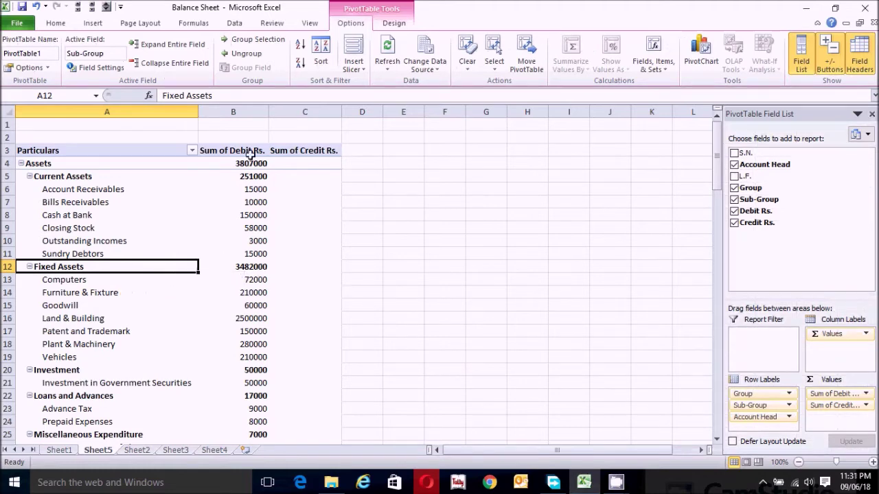
Apply a dark Medium PivotTable style with black header and total rows.
click(393, 25)
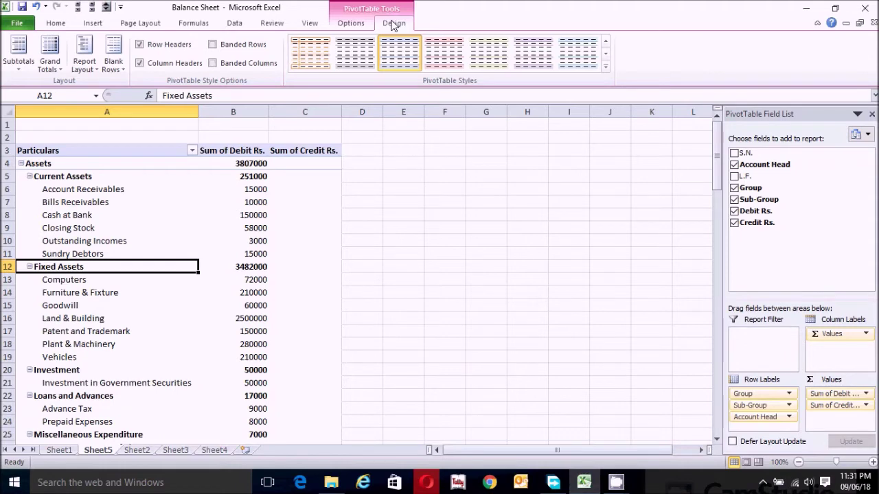
click(605, 66)
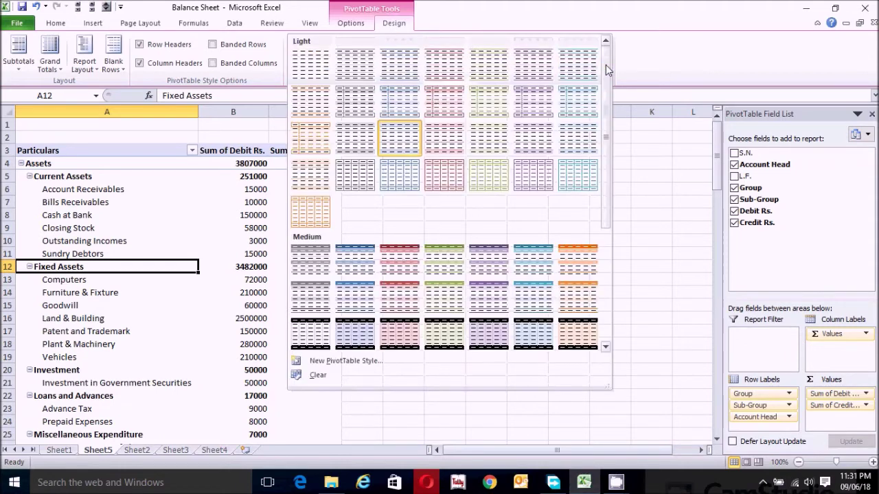
click(307, 335)
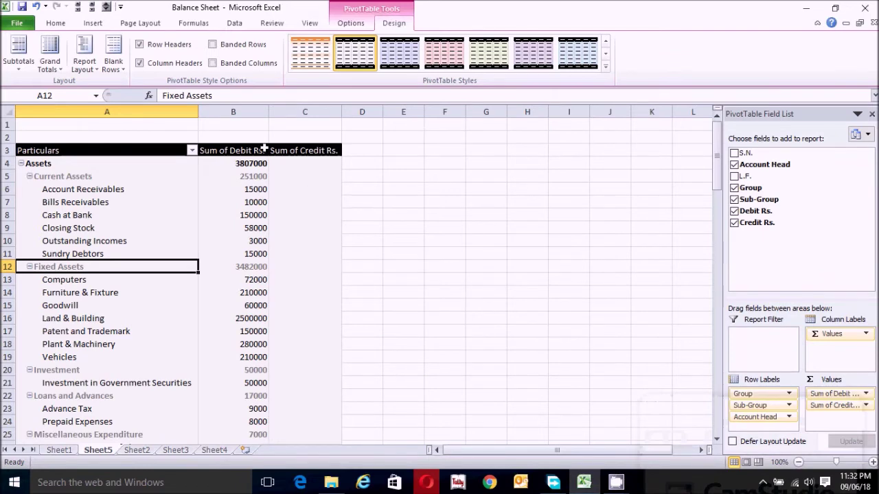
click(241, 111)
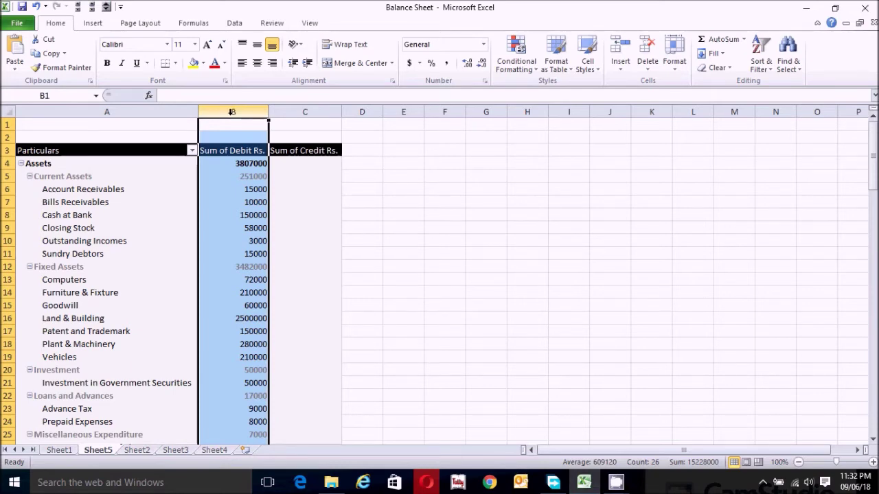
Apply Comma Style to the Debit and Credit columns B and C, e.g. 3,807,000.00.
click(446, 64)
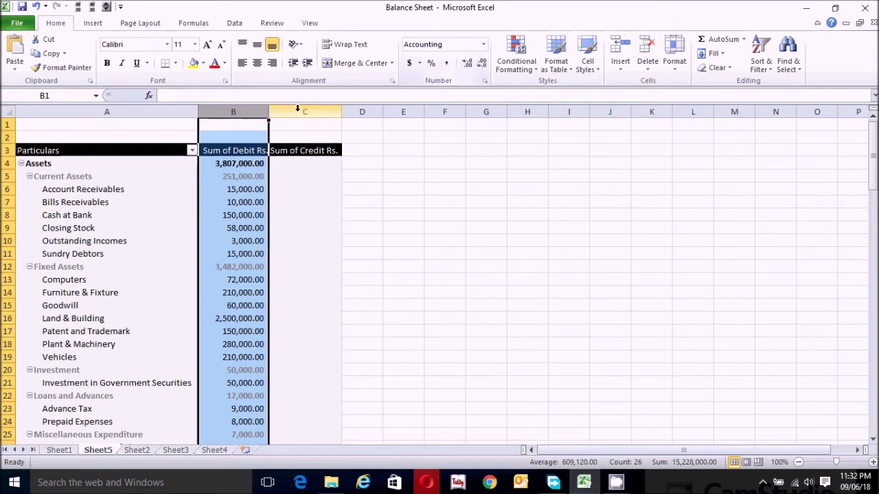
click(297, 111)
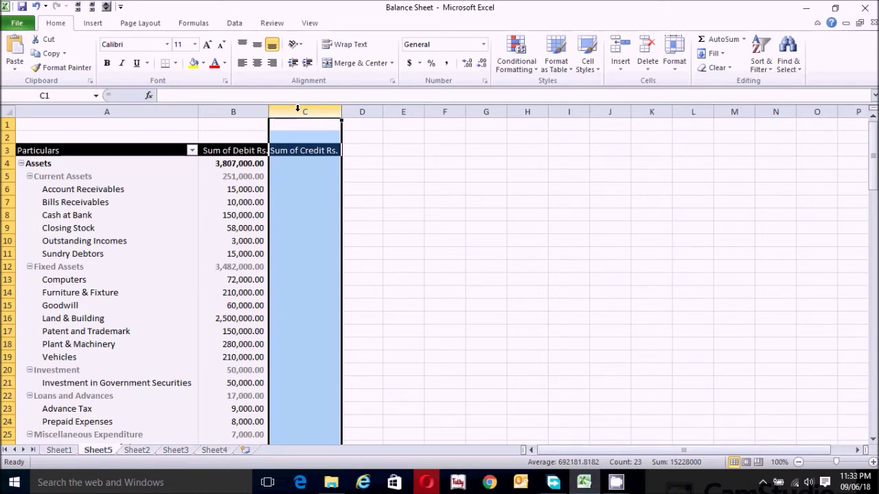
click(447, 64)
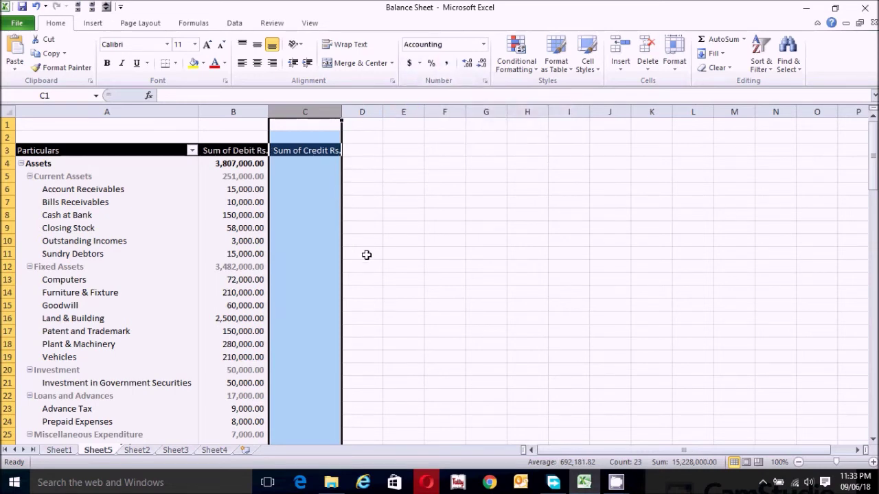
click(473, 307)
click(251, 239)
click(304, 230)
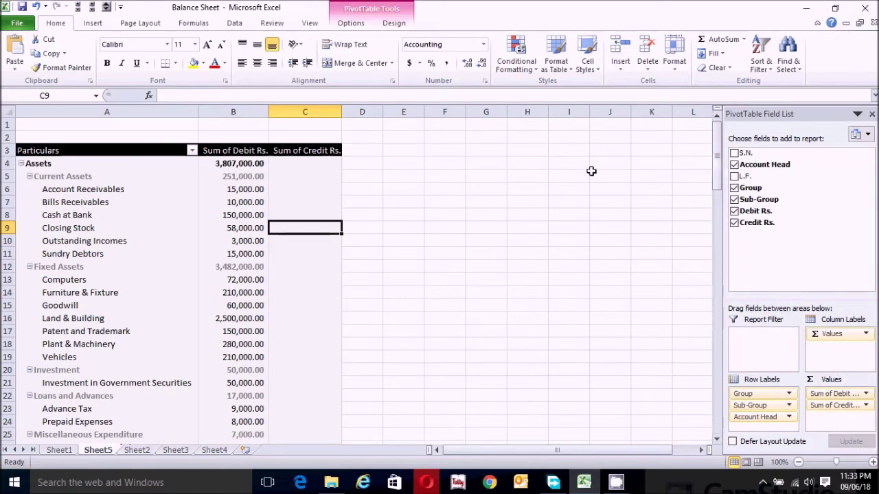
mouse_move(713, 162)
mouse_down()
mouse_move(717, 243)
mouse_move(705, 151)
mouse_up()
click(10, 111)
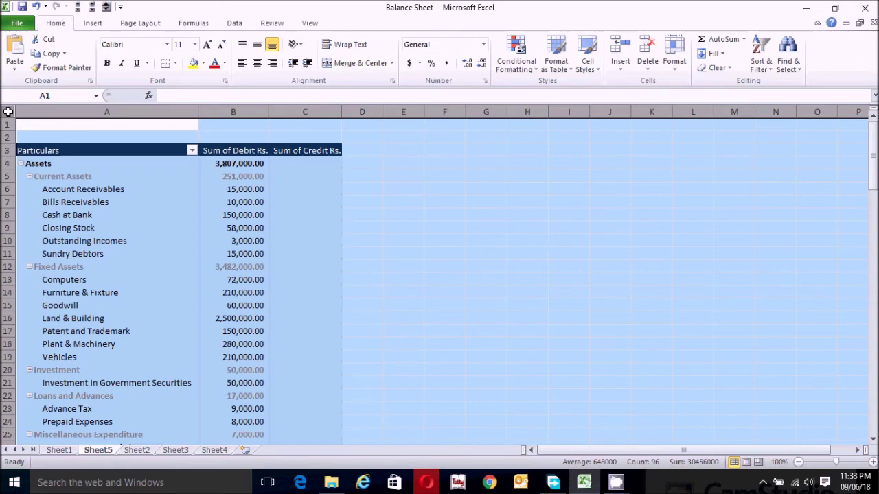
Set the entire sheet's font to Times New Roman.
click(167, 45)
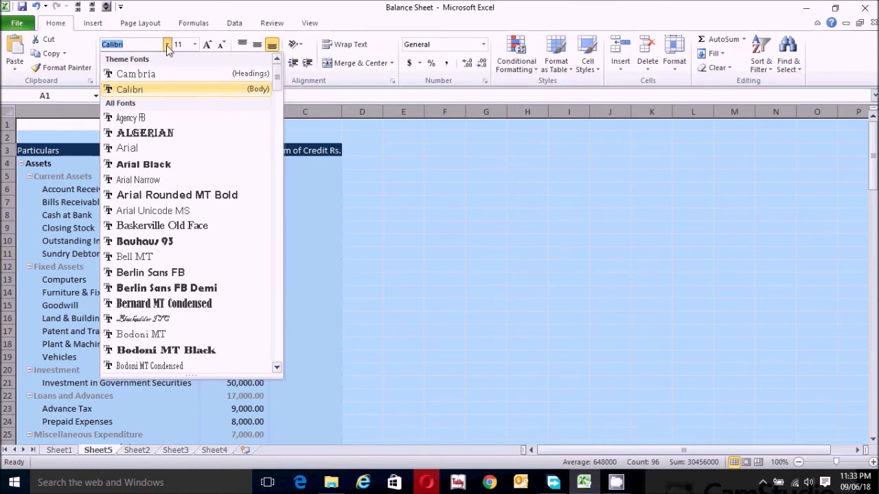
text(Time New Roman)
key(Return)
text(T)
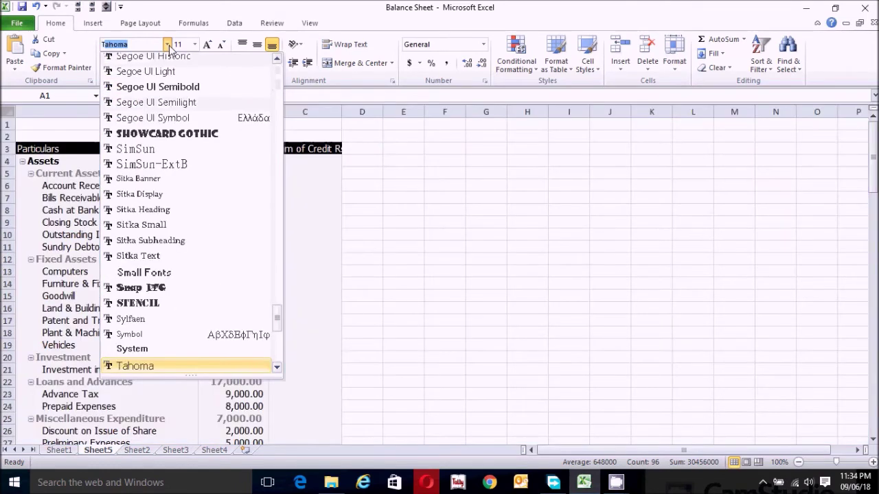
text(imes New R)
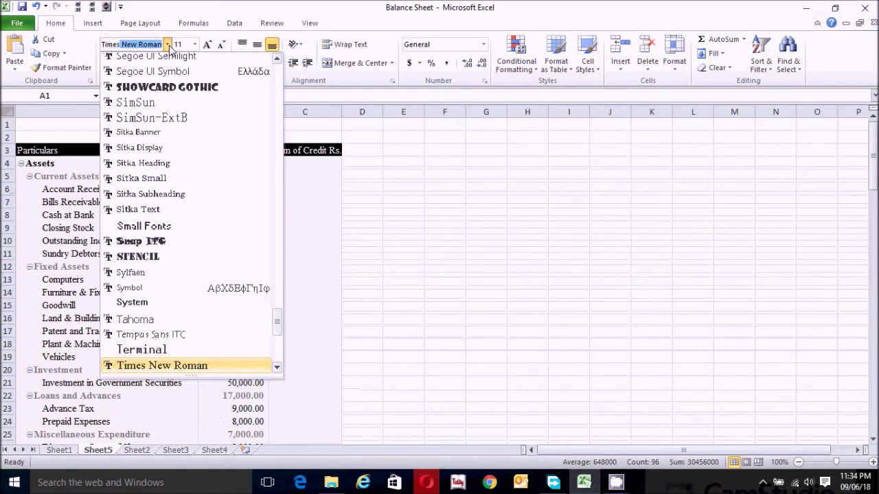
key(Return)
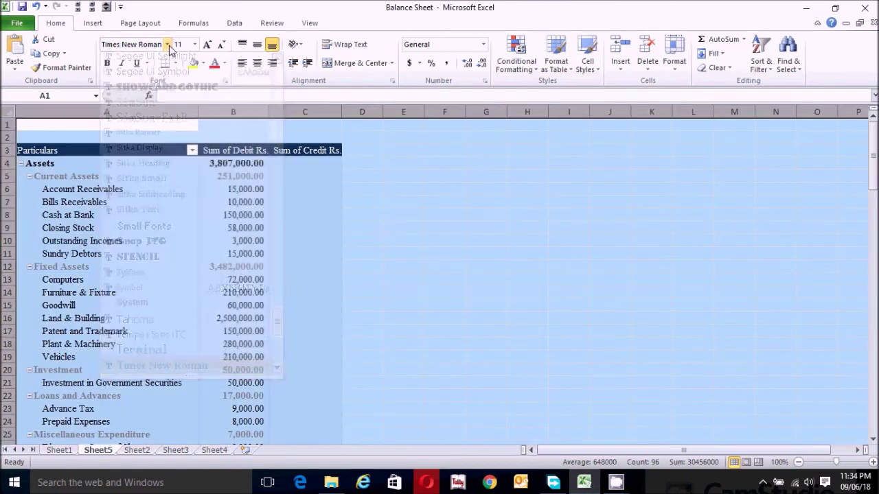
click(385, 281)
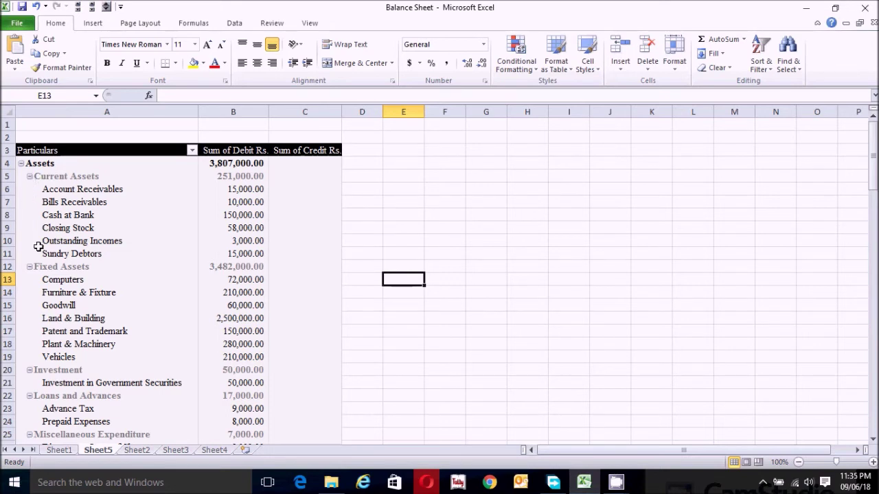
click(30, 177)
Collapse the Fixed Assets through Secured Loan sub-groups so only their totals show.
click(30, 190)
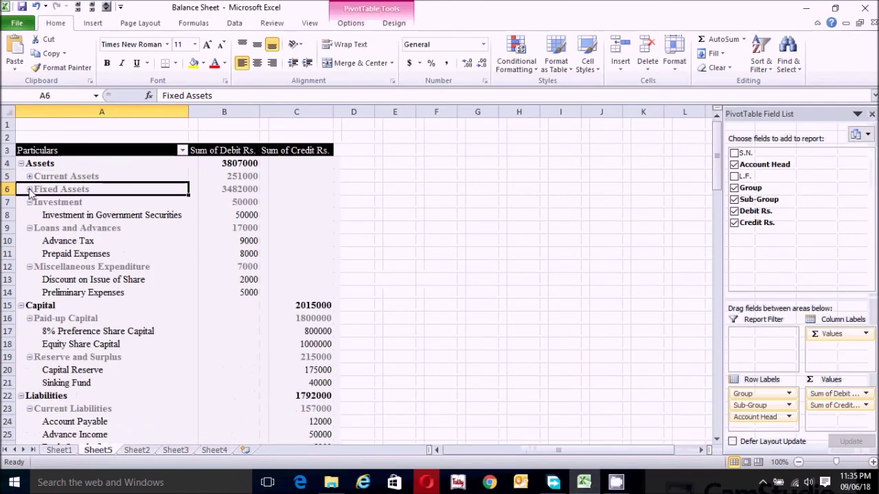
click(30, 203)
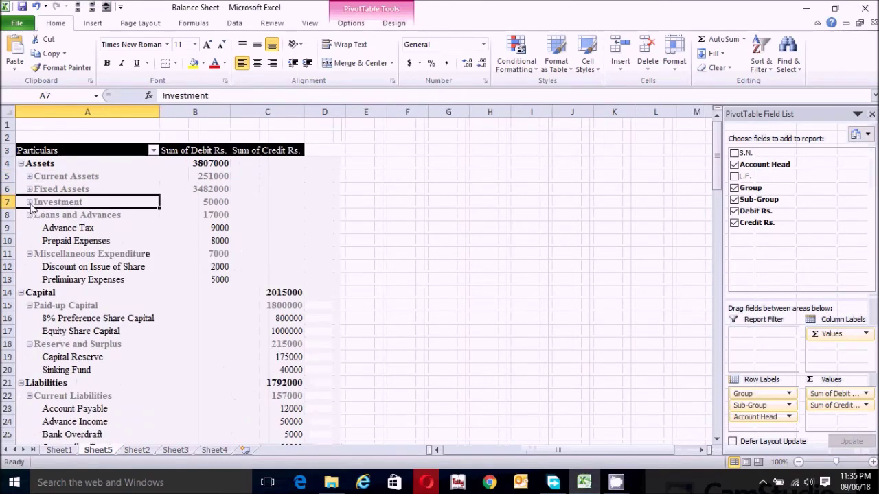
click(29, 215)
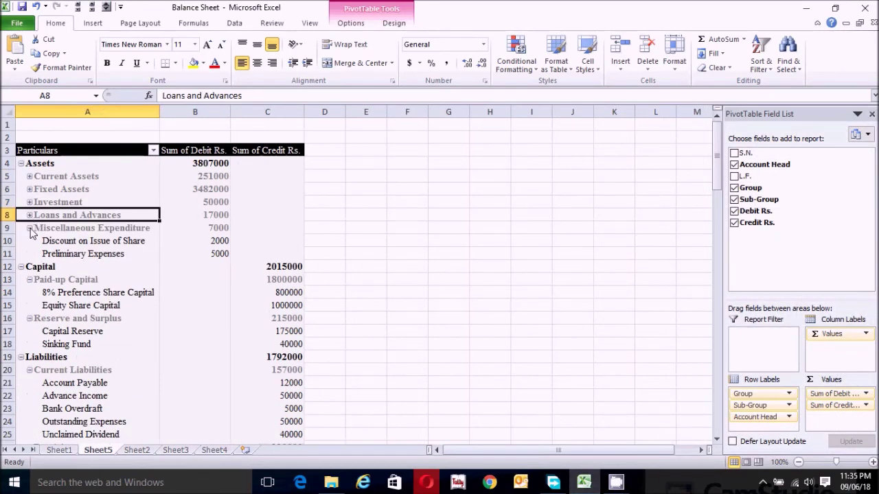
click(30, 228)
click(30, 253)
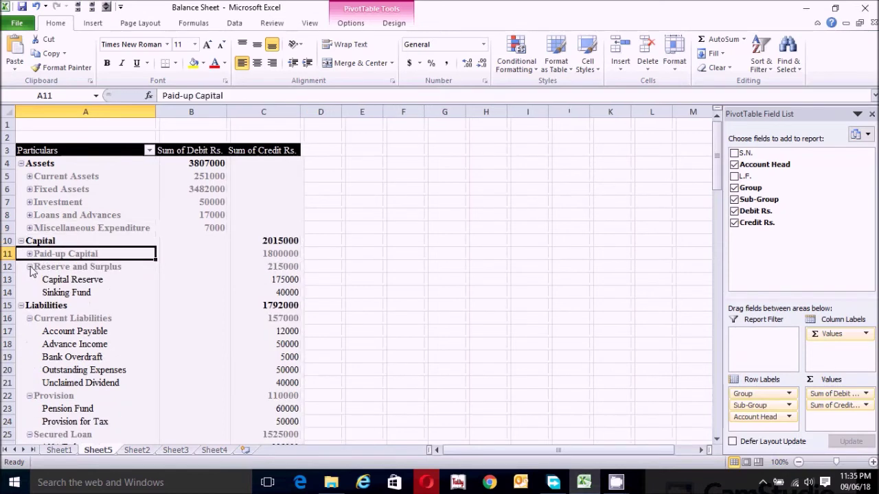
click(30, 267)
click(30, 292)
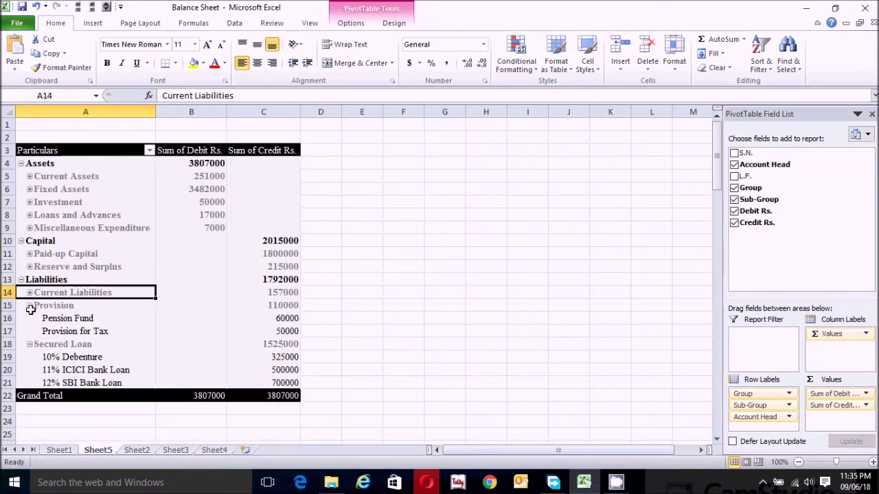
click(29, 305)
click(29, 318)
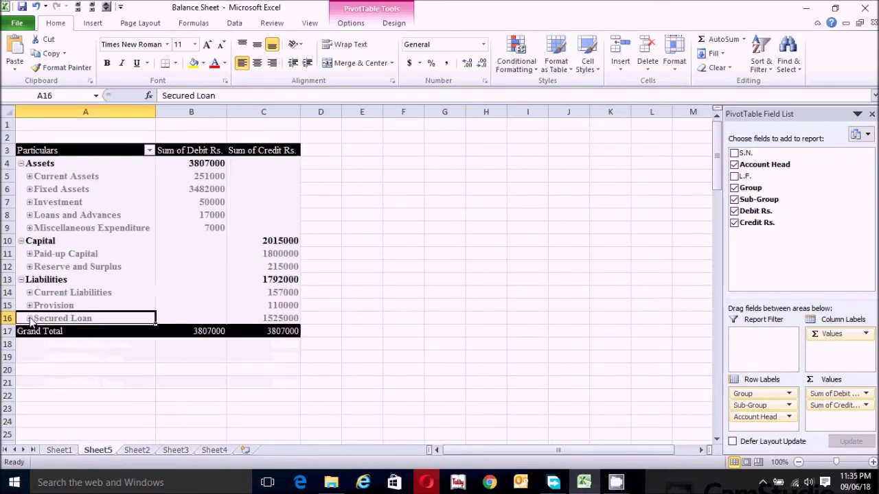
click(120, 368)
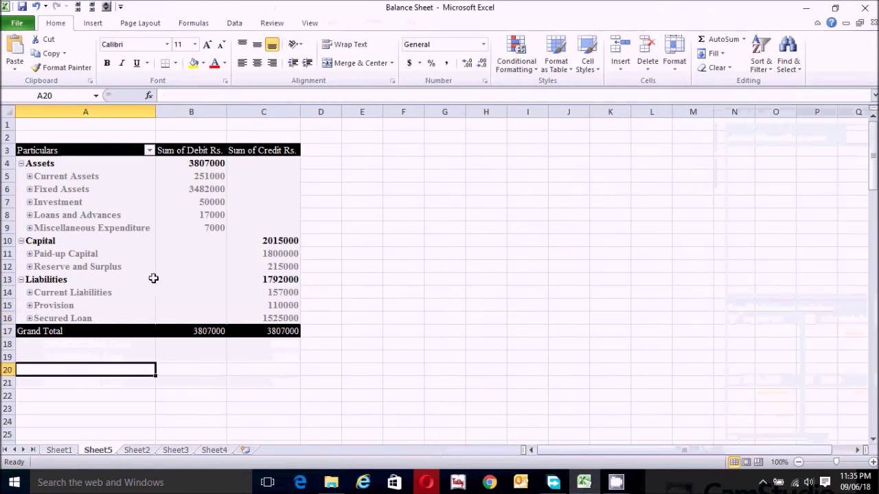
Check collapsed totals such as Paid-up Capital credit and Loans and Advances debit.
click(234, 253)
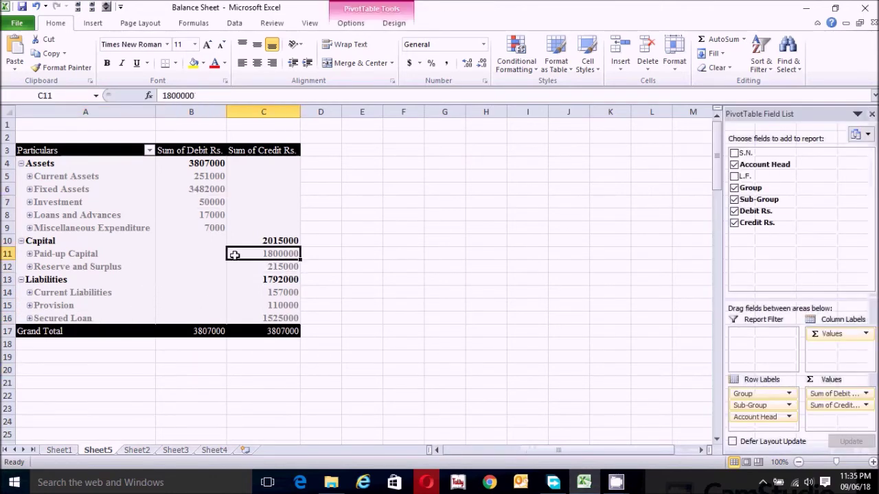
click(198, 271)
mouse_move(236, 272)
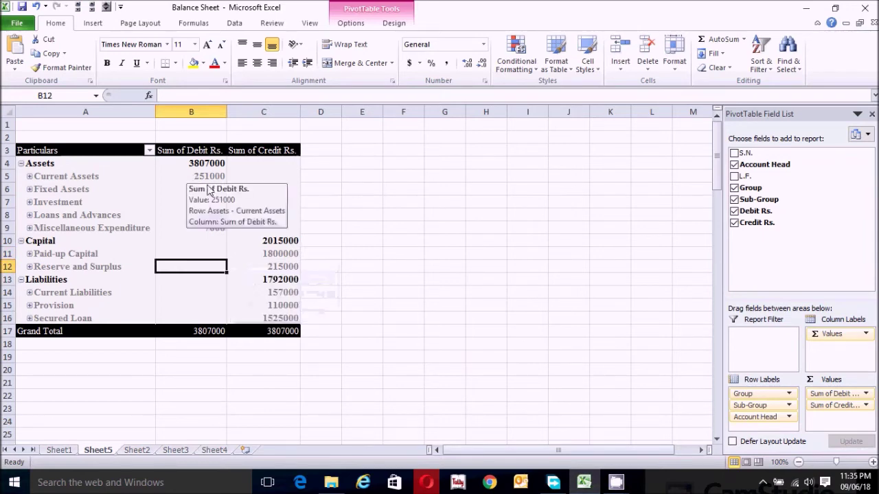
mouse_move(206, 191)
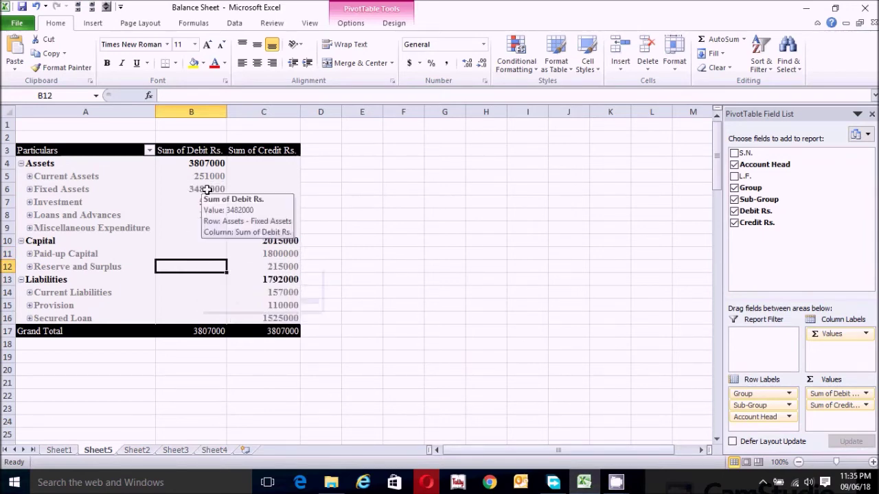
click(212, 214)
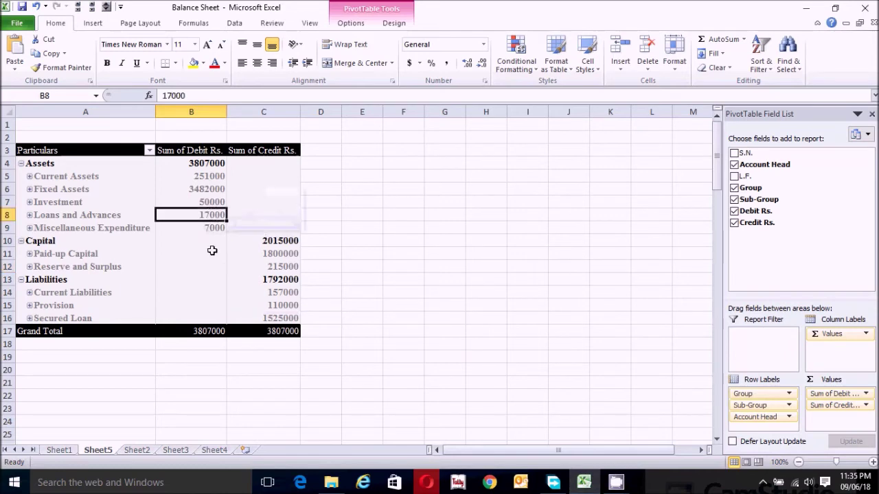
mouse_move(212, 251)
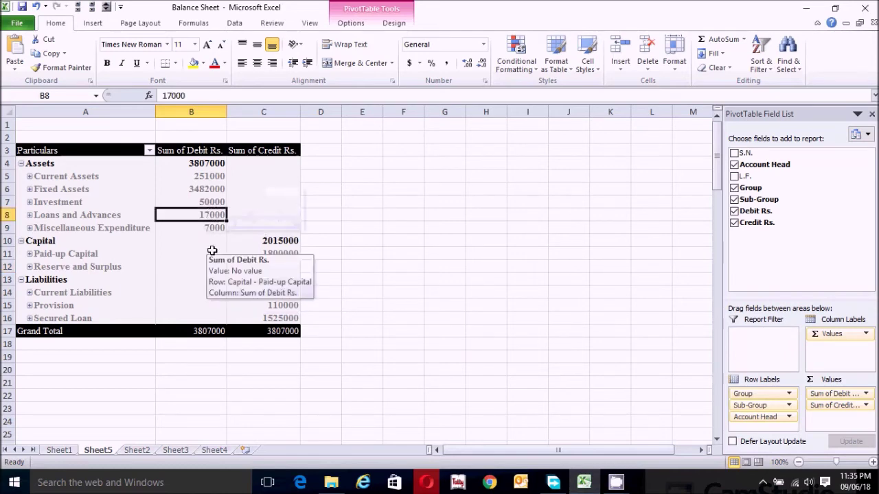
Apply Comma Style to columns B and C so the Grand Total reads 3,807,000.00.
click(193, 111)
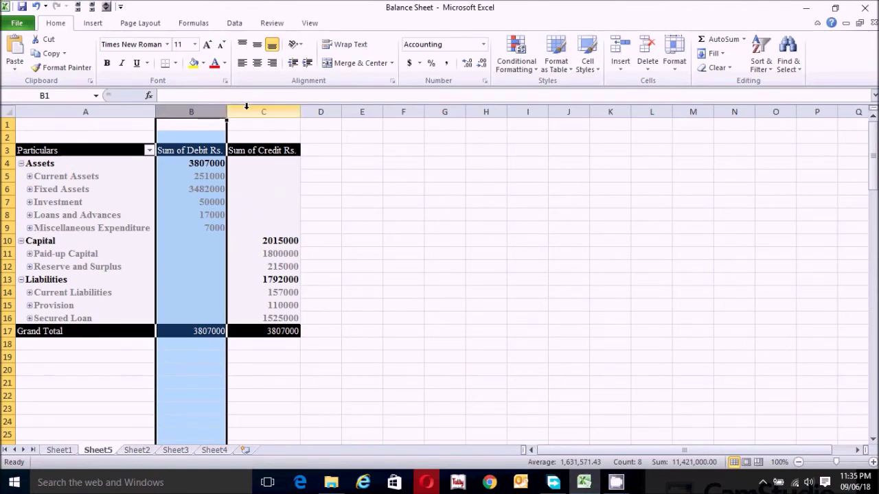
ctrl+click(251, 111)
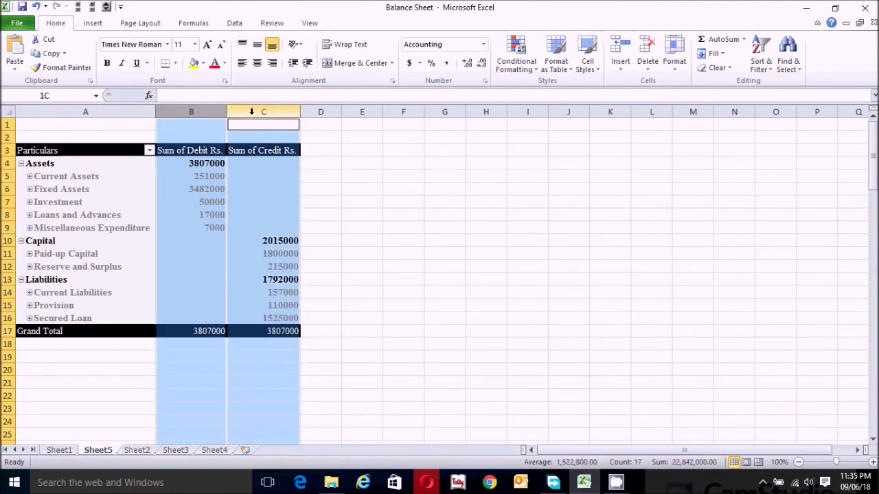
click(447, 65)
click(249, 228)
click(229, 304)
click(255, 396)
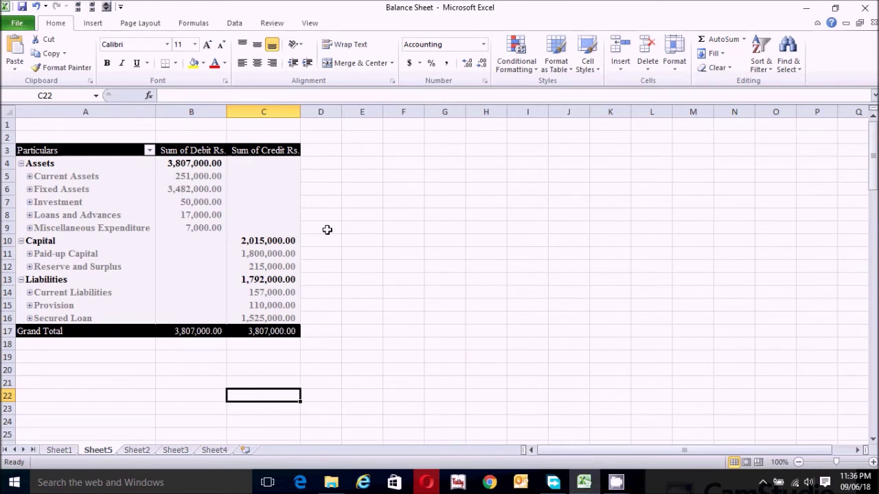
click(269, 125)
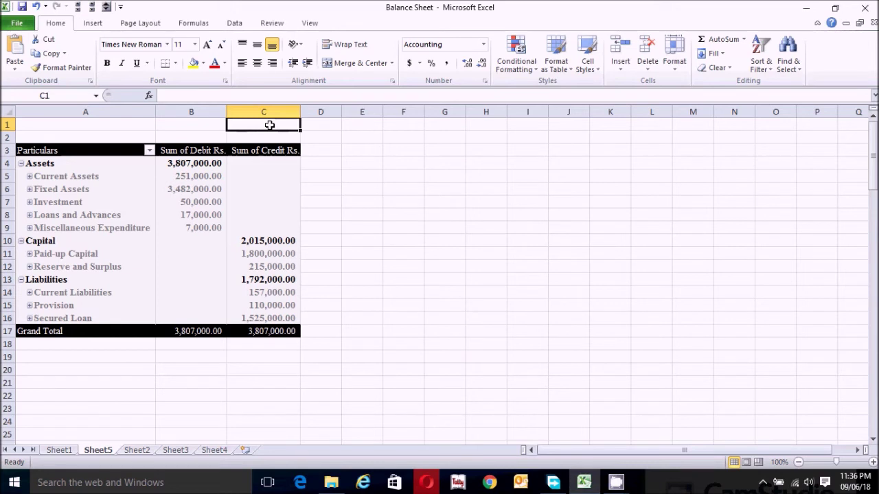
Enter the label 'Trial Balance' in cell C1.
text(Trial Balance)
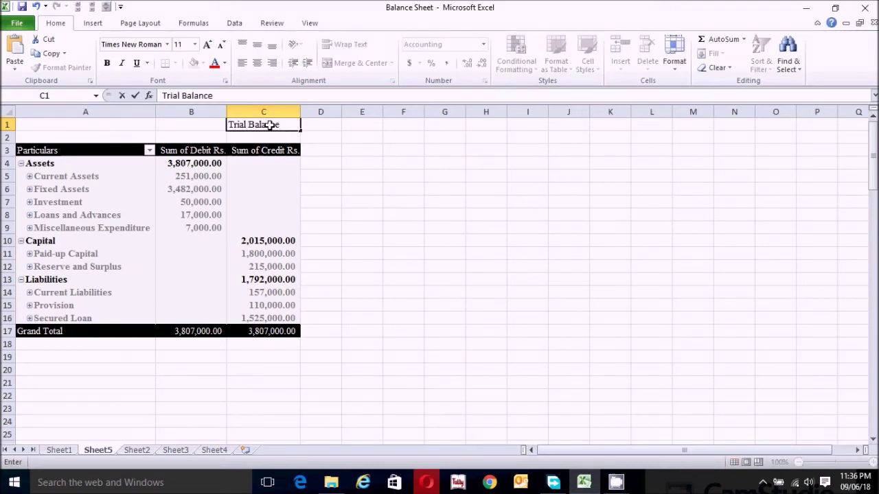
key(Return)
click(275, 125)
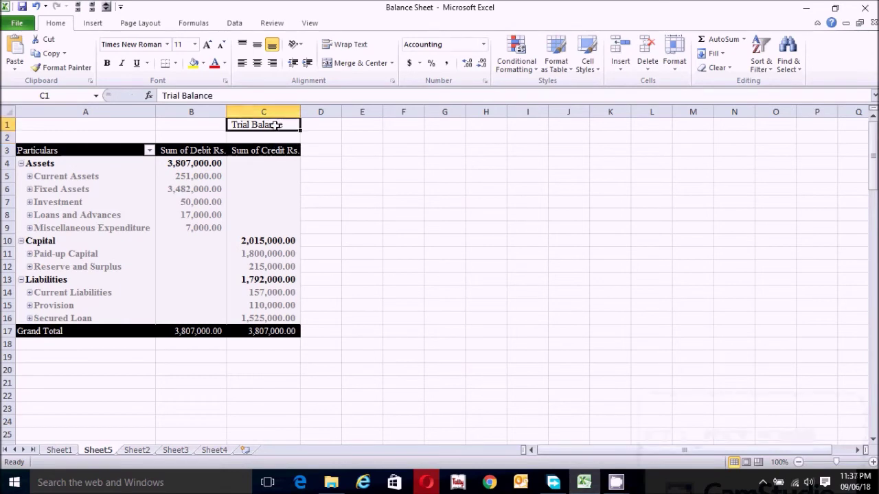
Hyperlink the C1 label to Sheet2 in this workbook and enlarge it to 14 pt.
right_click(276, 125)
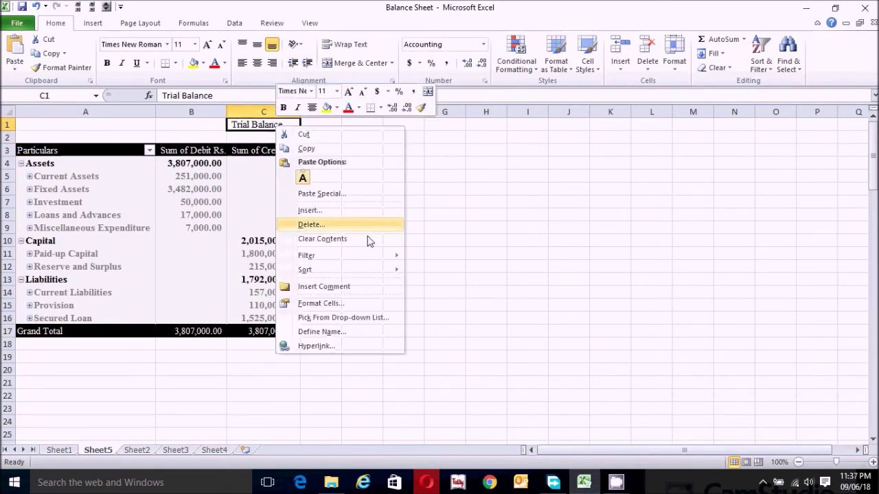
click(331, 348)
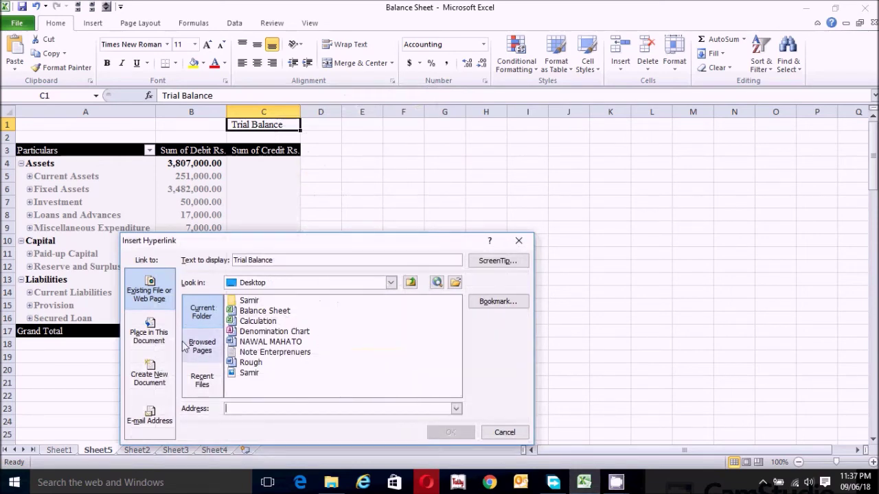
click(155, 335)
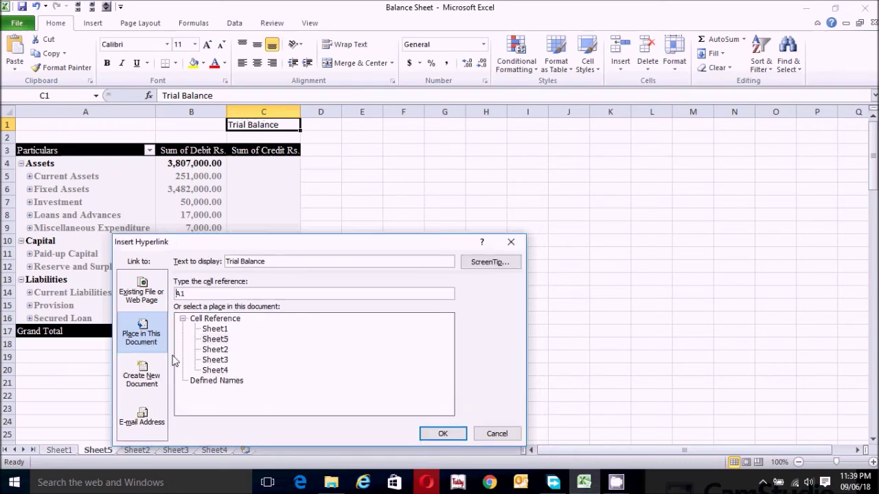
click(218, 350)
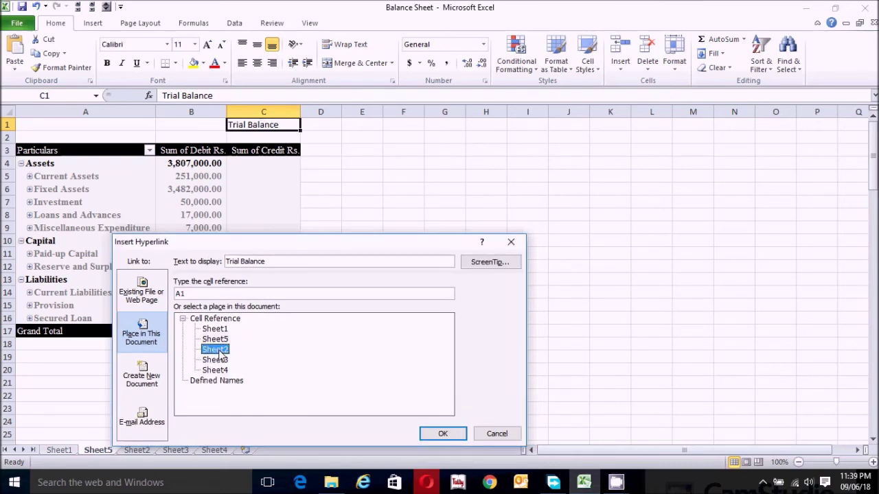
click(444, 433)
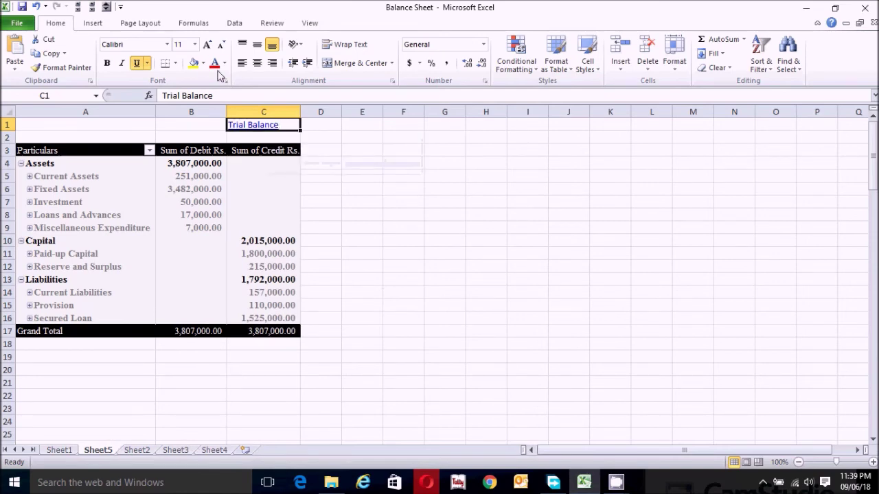
click(207, 45)
click(208, 45)
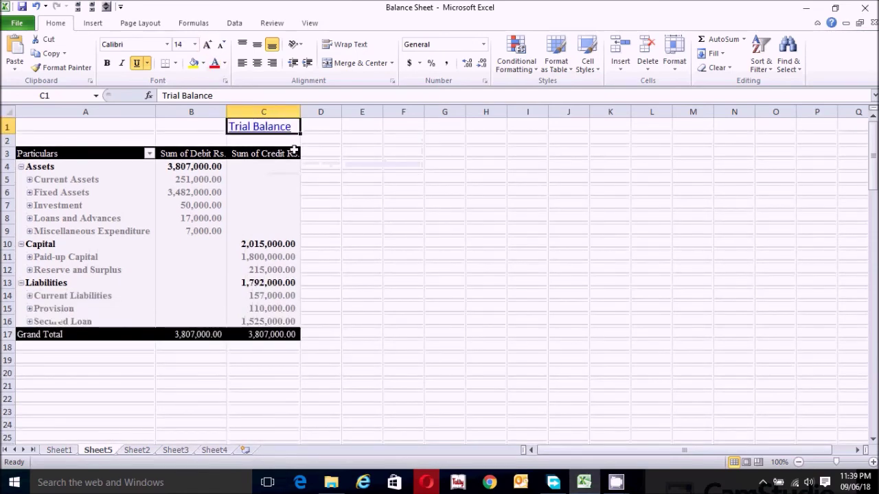
Jump to Sheet2, merge and centre G1:H1, and enter the heading 'Balance Sheet'.
click(273, 131)
click(581, 279)
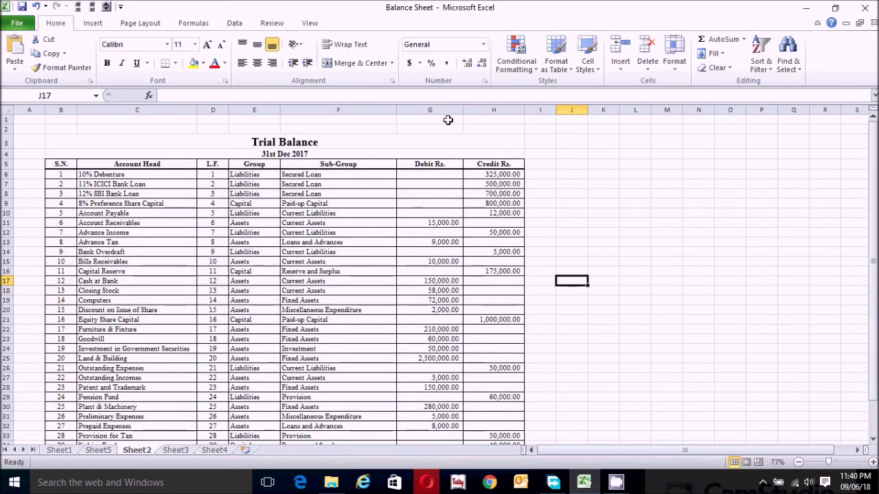
click(438, 119)
drag(438, 120, 473, 118)
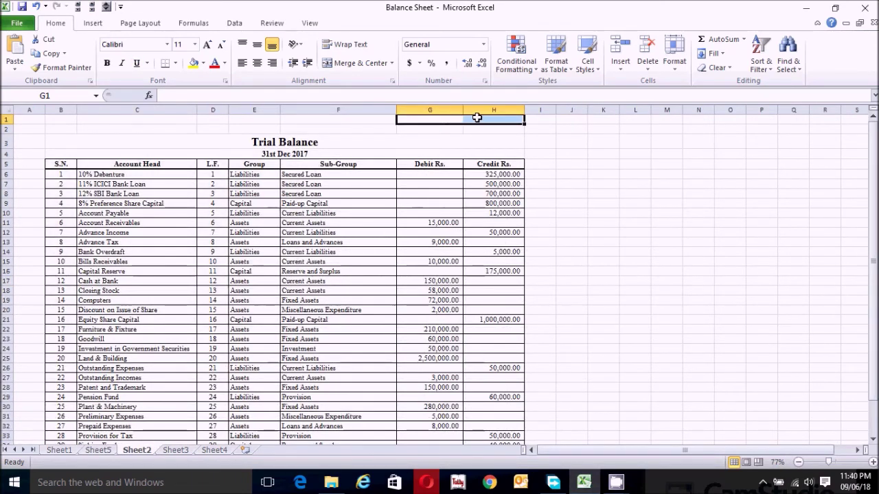
click(356, 66)
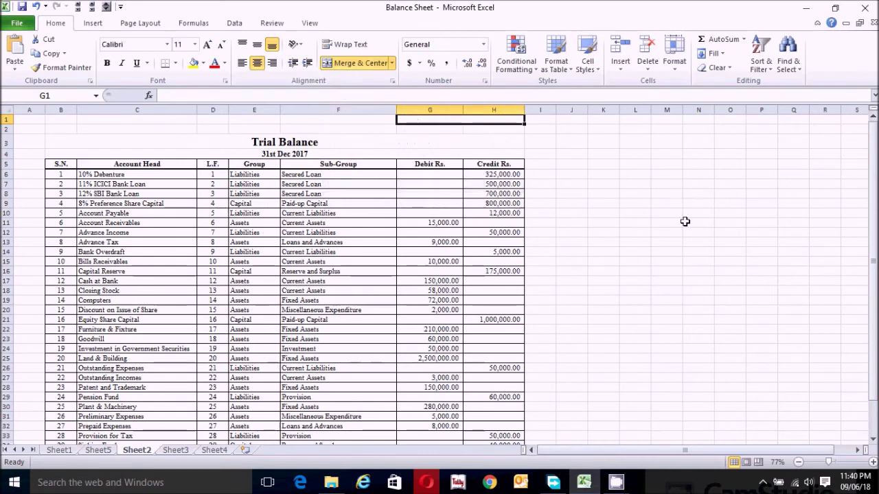
text(Bala)
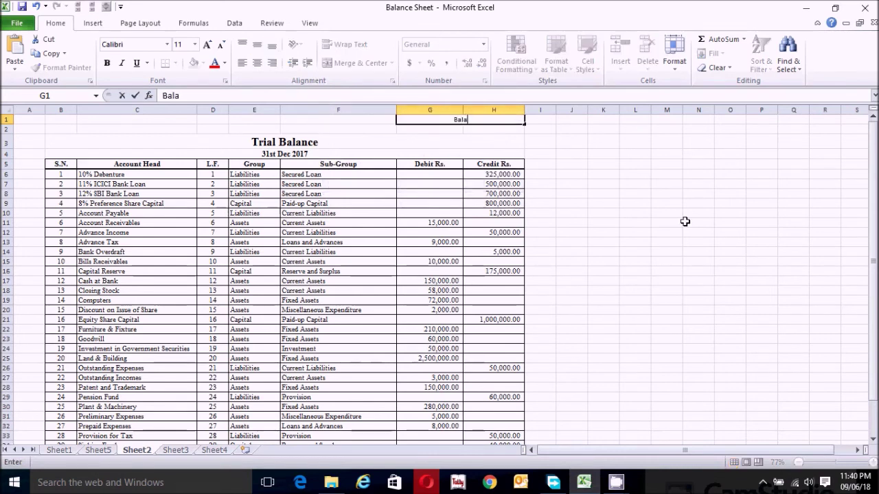
text(nce Sheet)
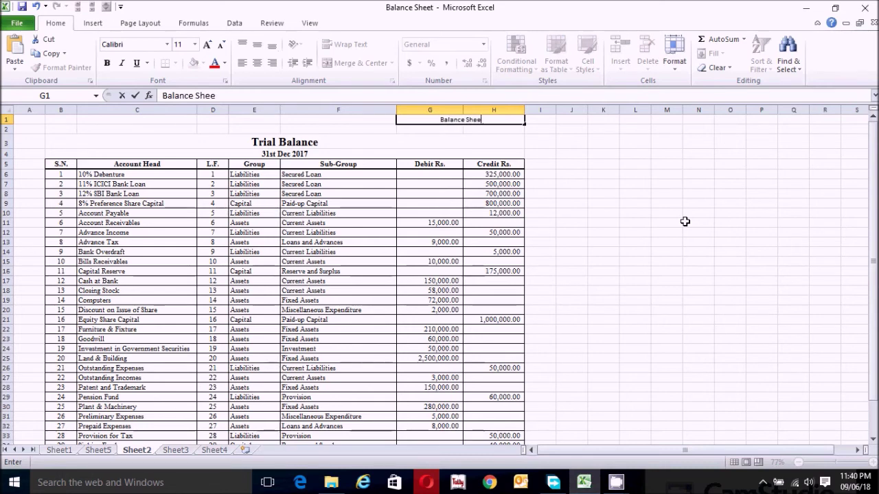
key(Return)
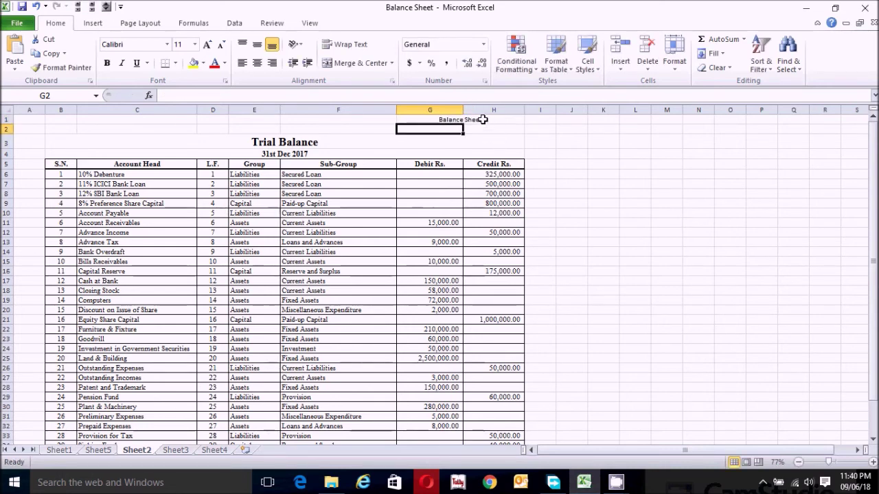
click(483, 119)
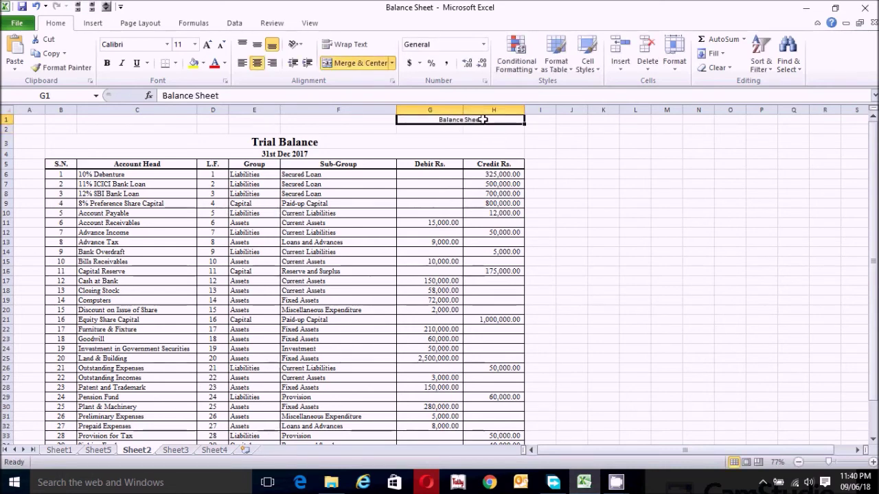
Hyperlink the G1 Balance Sheet heading to Sheet5 and enlarge its font three sizes.
right_click(484, 119)
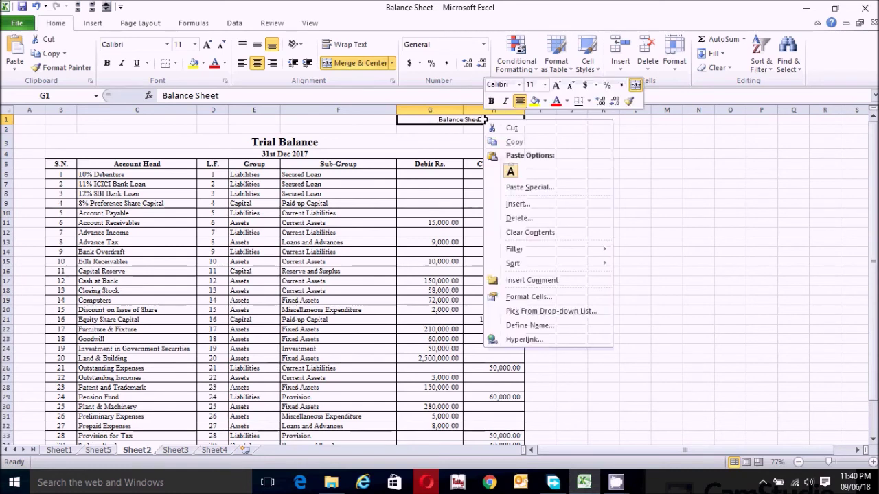
click(523, 339)
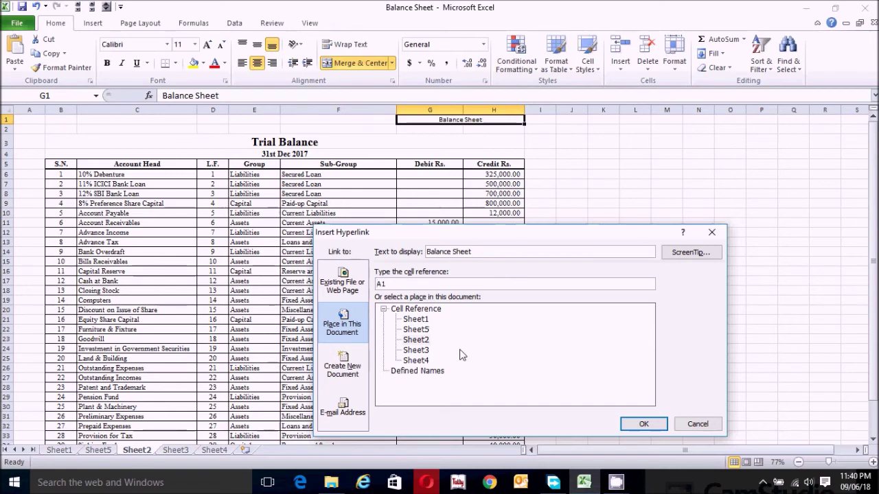
click(416, 330)
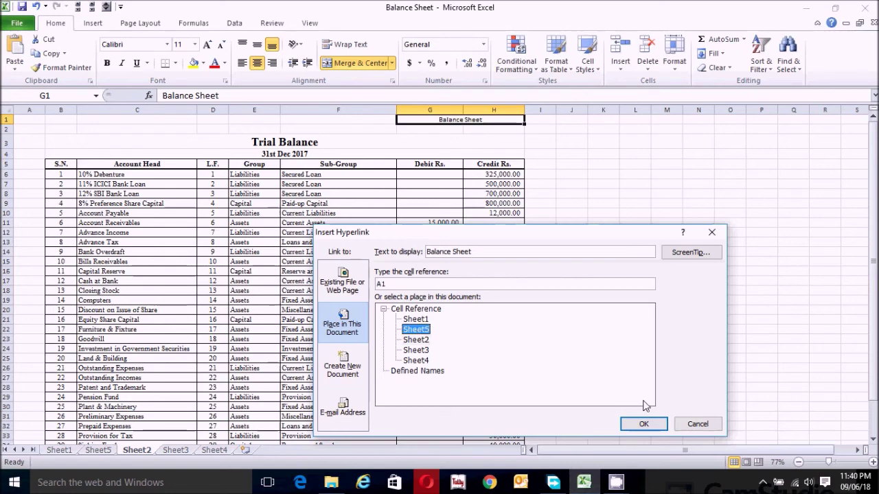
click(643, 424)
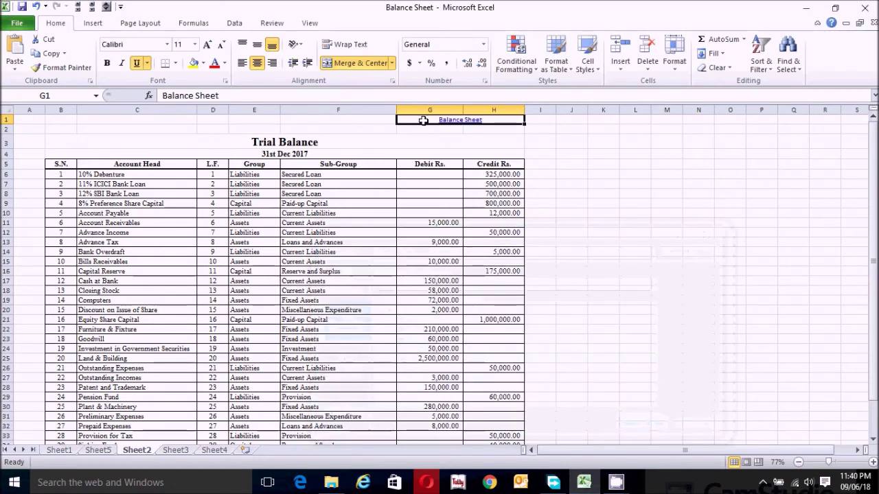
click(208, 45)
click(208, 44)
click(208, 44)
click(614, 255)
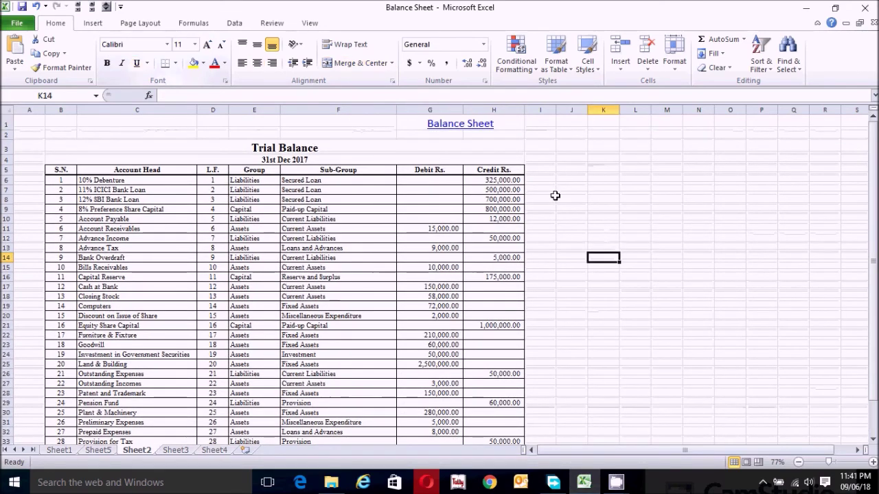
Follow Balance Sheet to Sheet5, Trial Balance back to Sheet2, then Balance Sheet again.
click(469, 126)
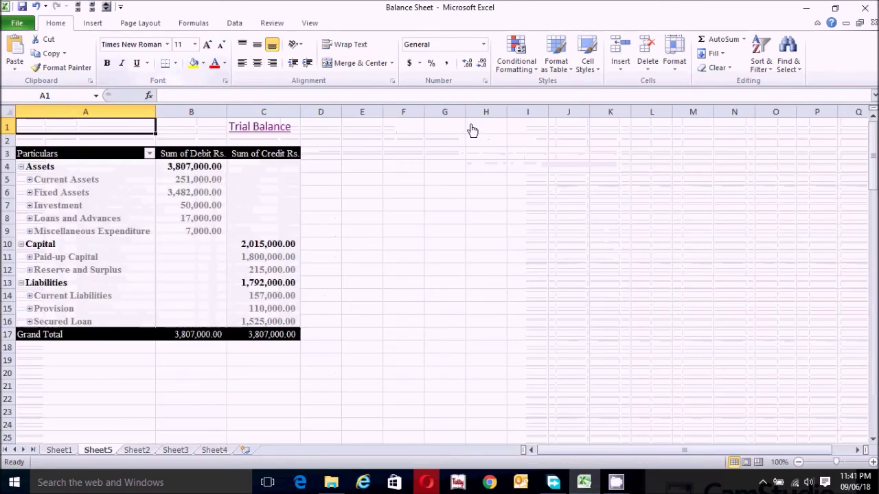
click(375, 234)
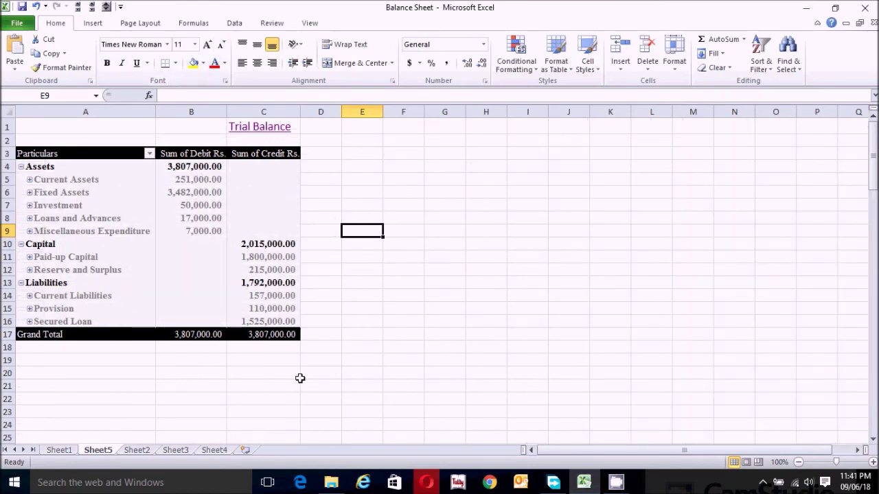
click(408, 375)
key(ctrl+Home)
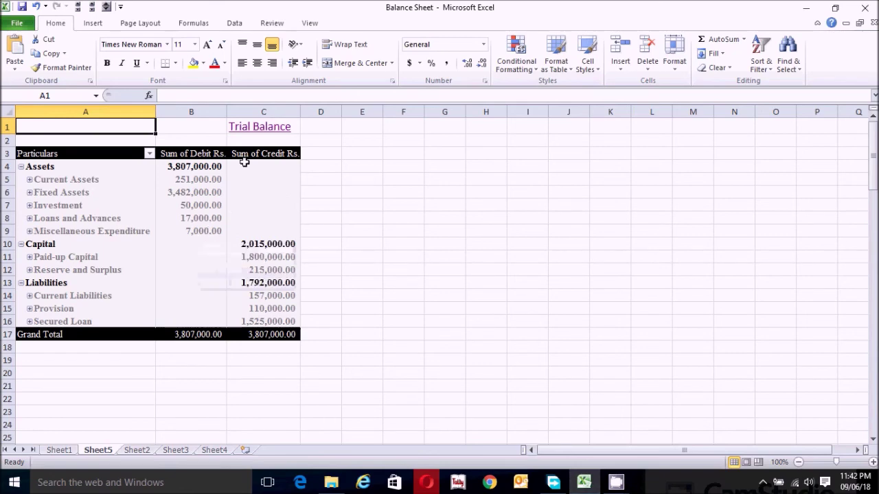
click(261, 132)
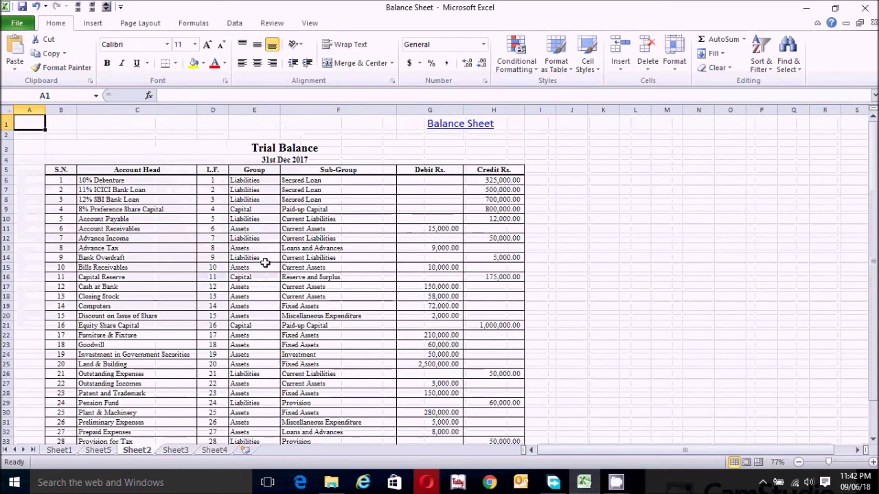
click(439, 131)
click(440, 131)
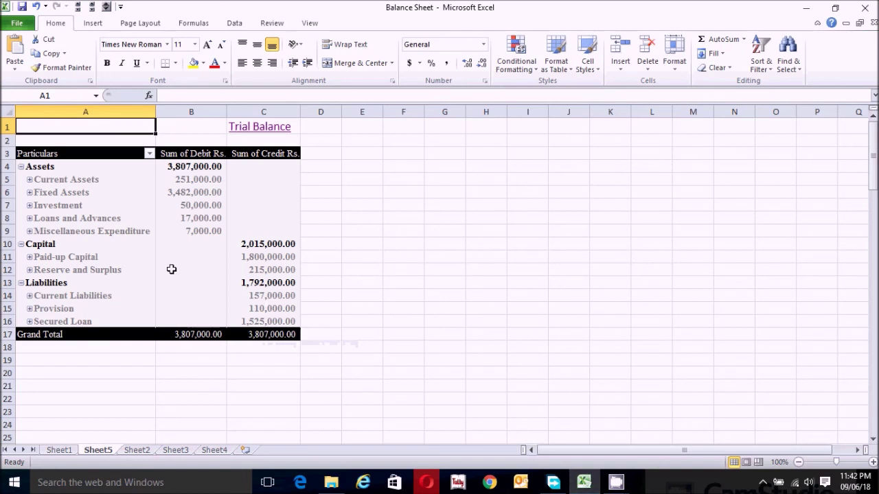
Refresh the balance sheet PivotTable from its source data using PivotTable Options.
click(111, 240)
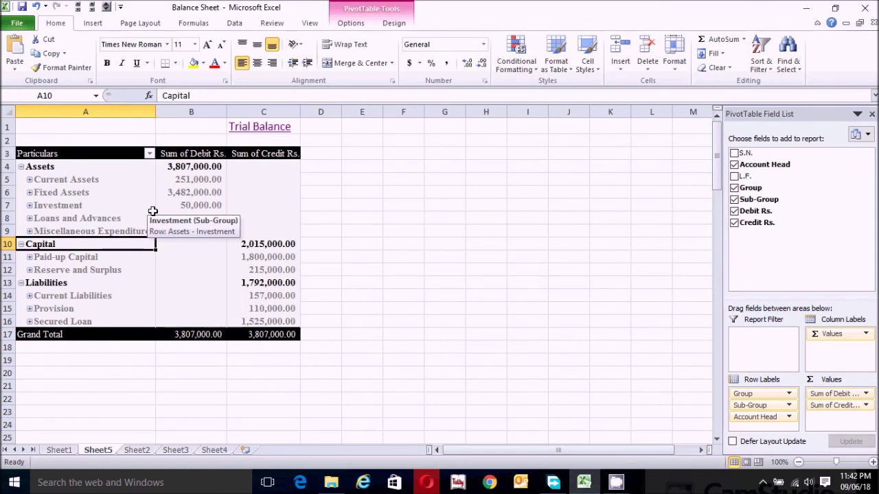
mouse_move(175, 217)
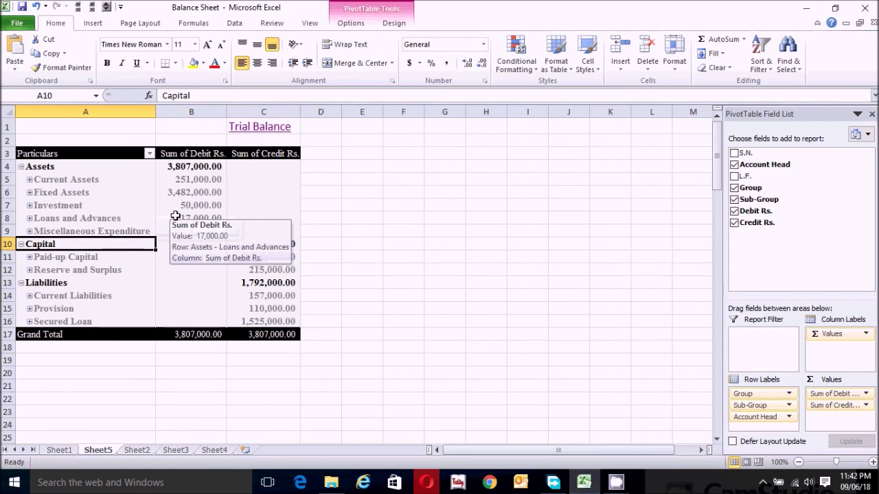
click(358, 23)
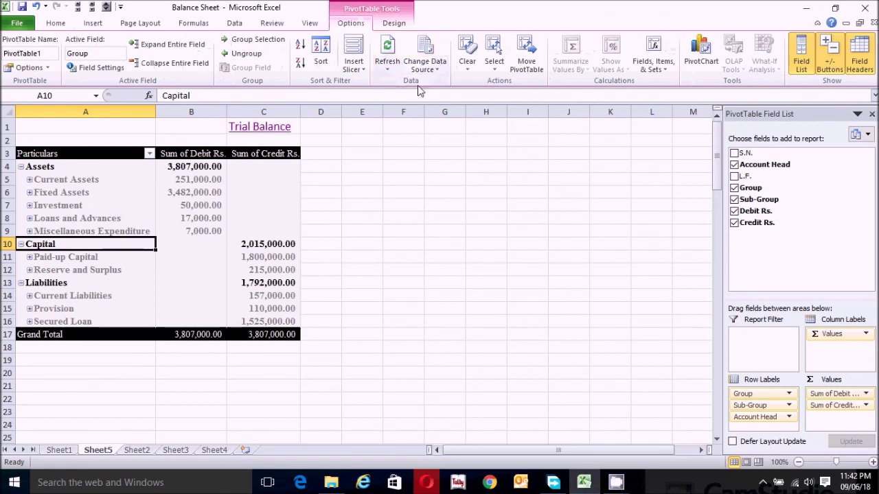
click(389, 48)
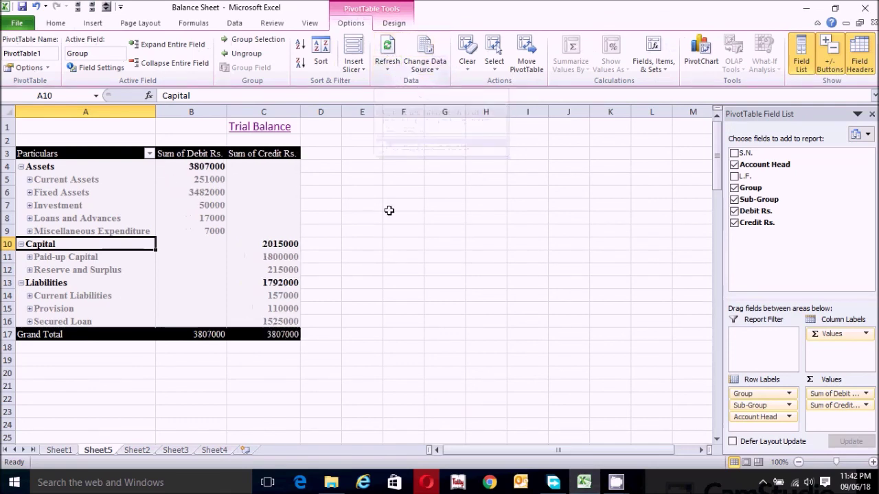
Select several debit and credit cells in the pivot, such as the 7000 debit value.
click(209, 230)
click(165, 281)
click(206, 234)
click(211, 272)
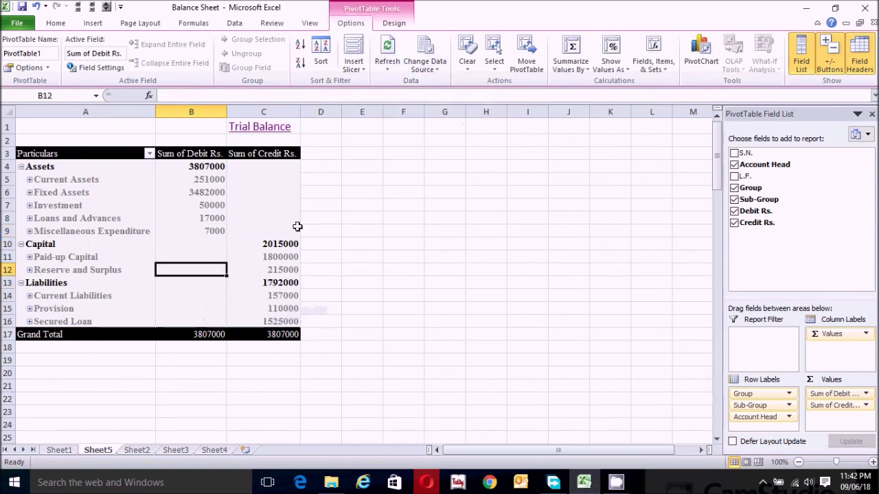
click(238, 217)
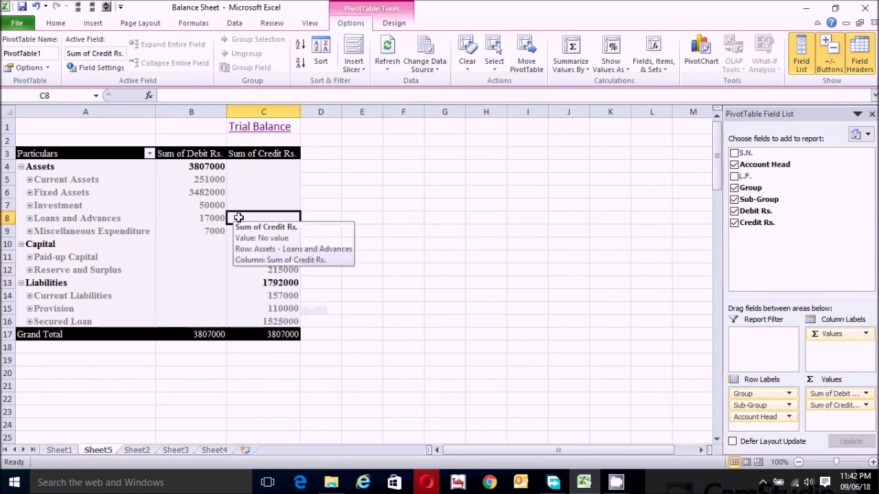